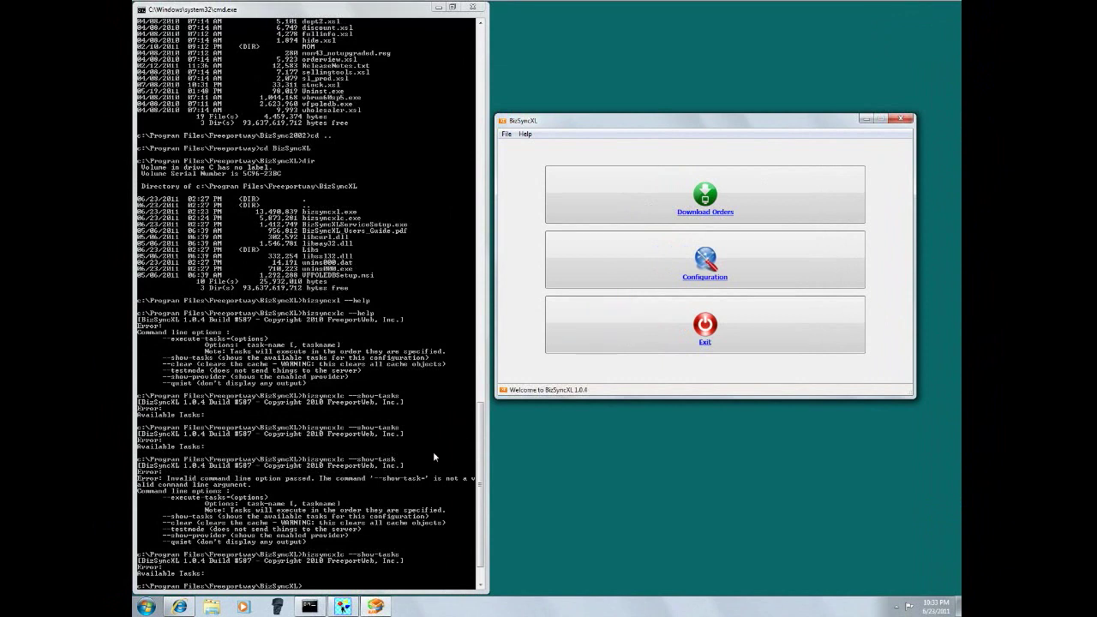
- Minimize BizSyncXL from the taskbar so Mail Order Manager's main window is in front
left_click(342, 606)
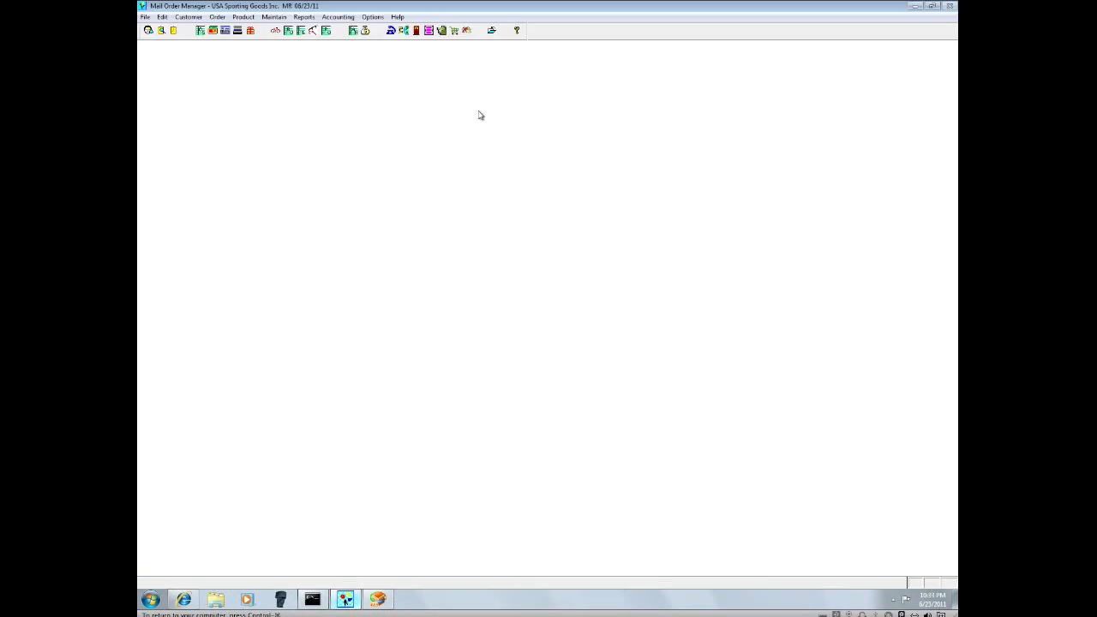
left_click(243, 16)
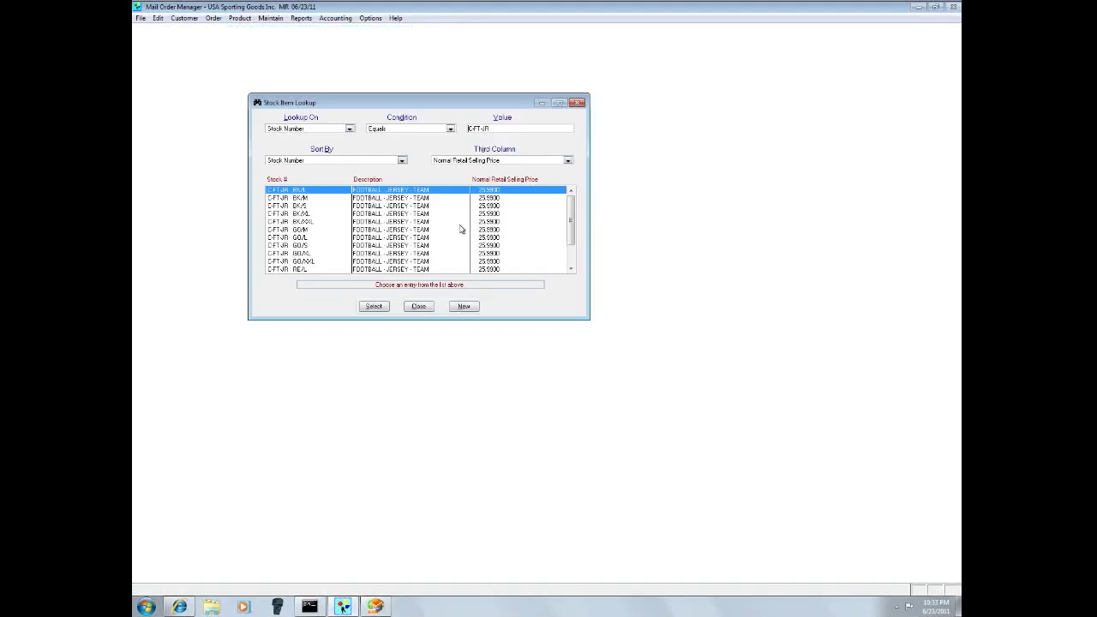
left_click(348, 222)
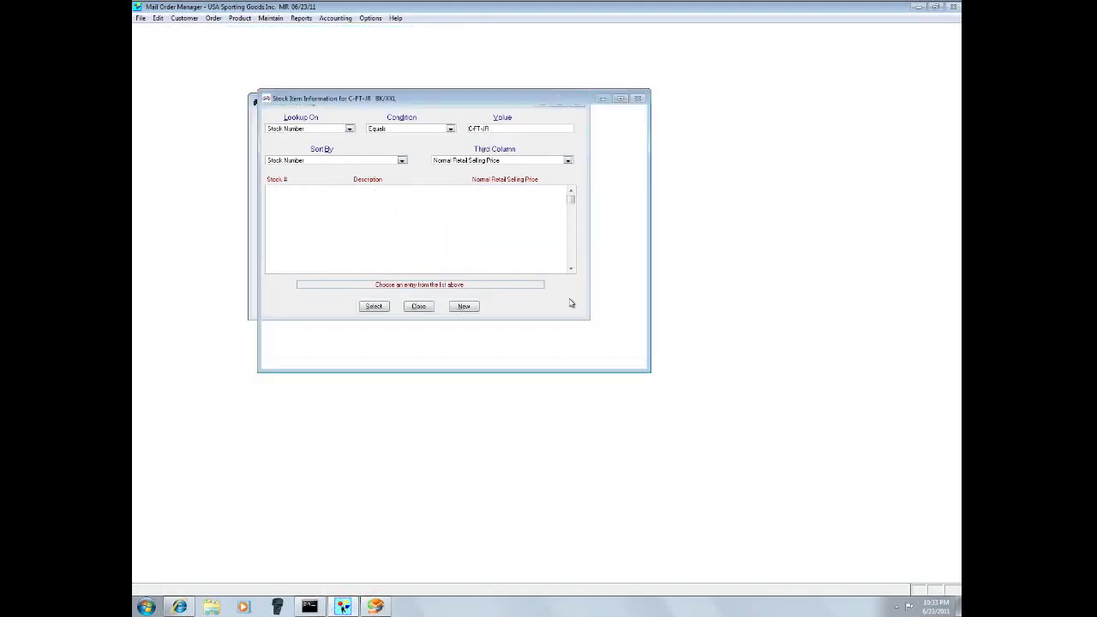
left_click(473, 358)
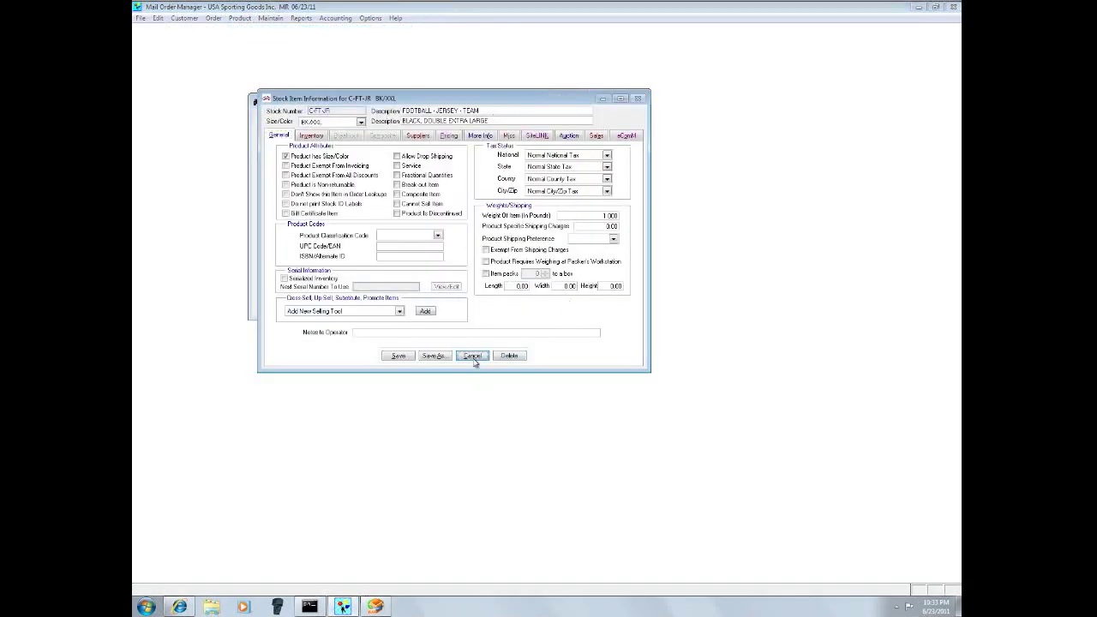
left_click(523, 343)
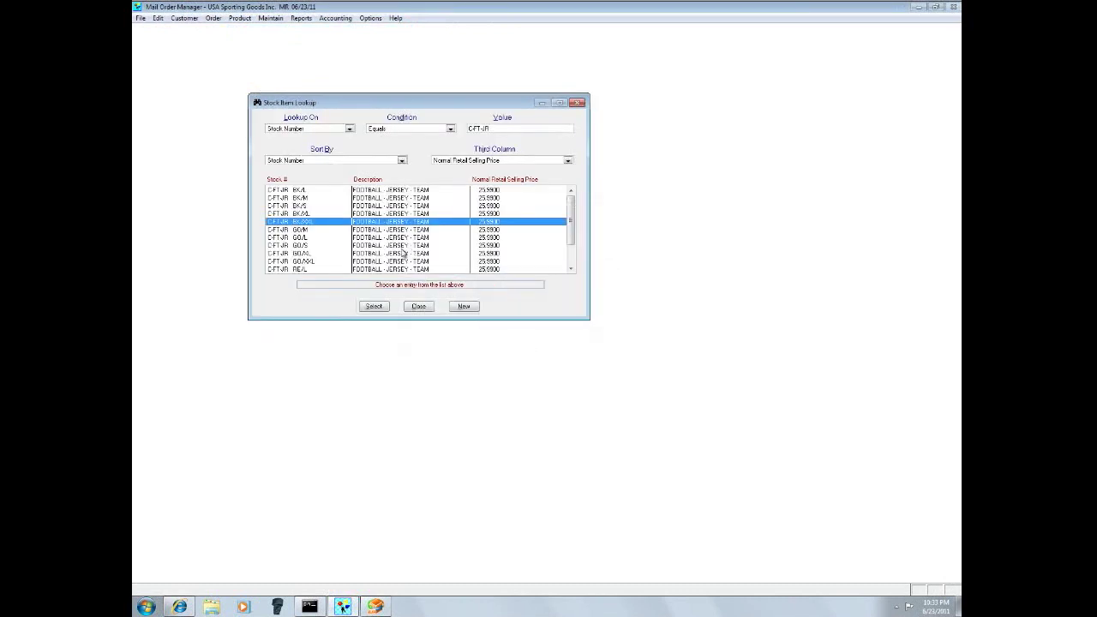
double_click(343, 245)
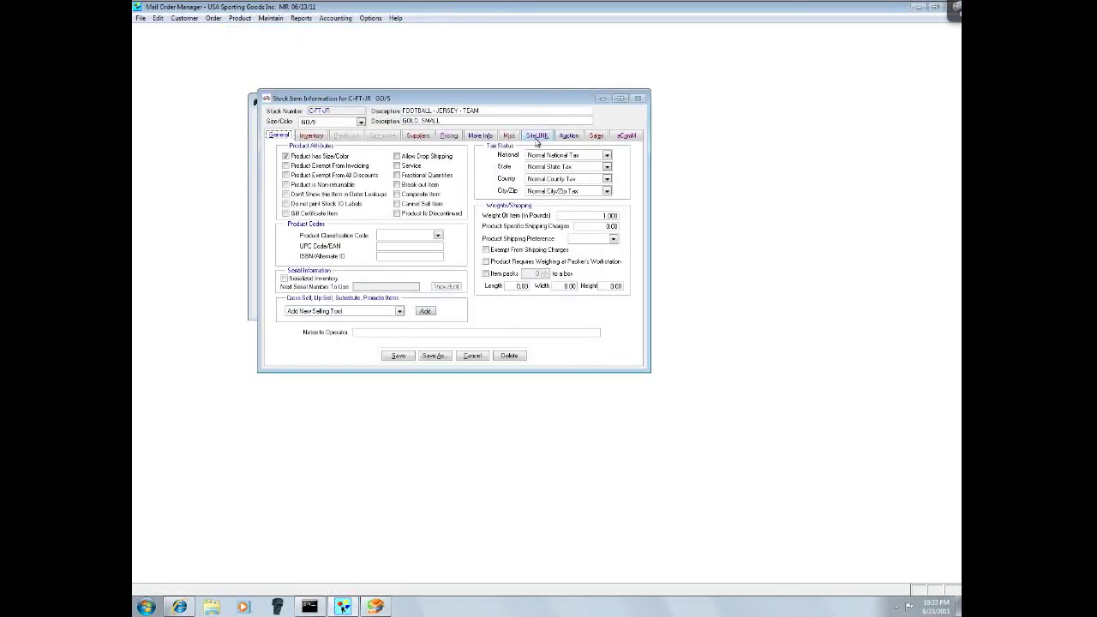
left_click(537, 137)
left_click(328, 231)
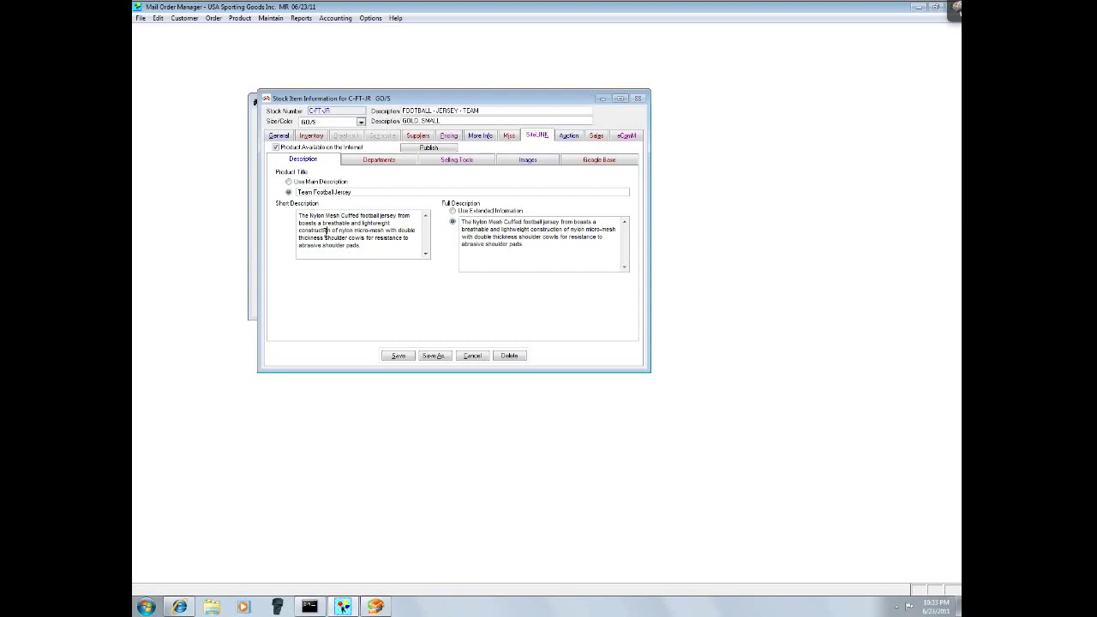
key("ctrl+a")
left_click(548, 258)
key("ctrl+a")
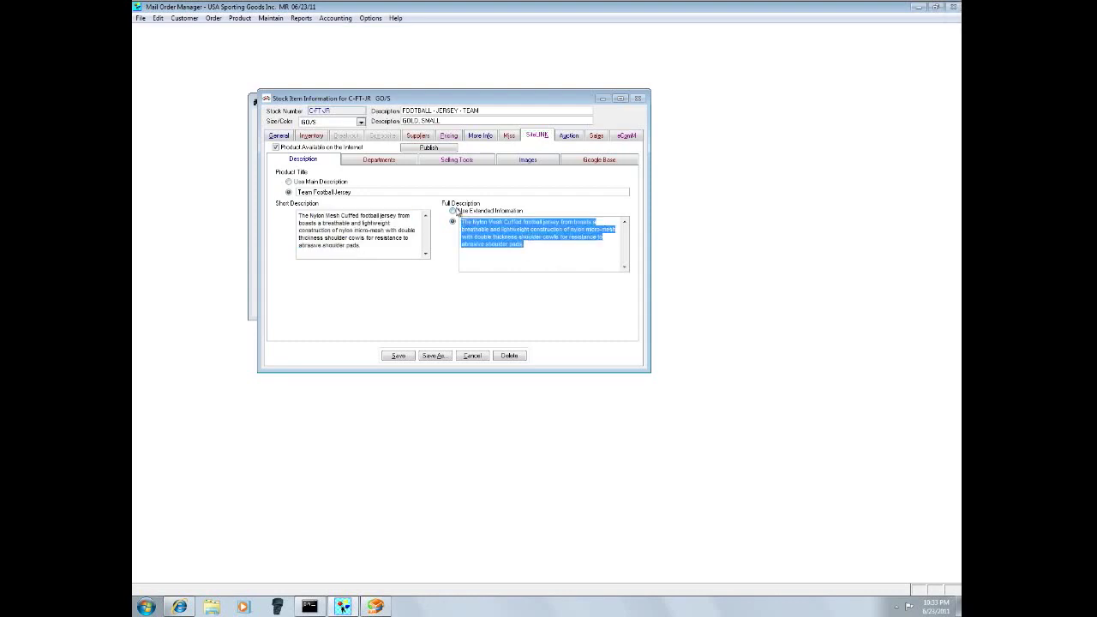
left_click(285, 136)
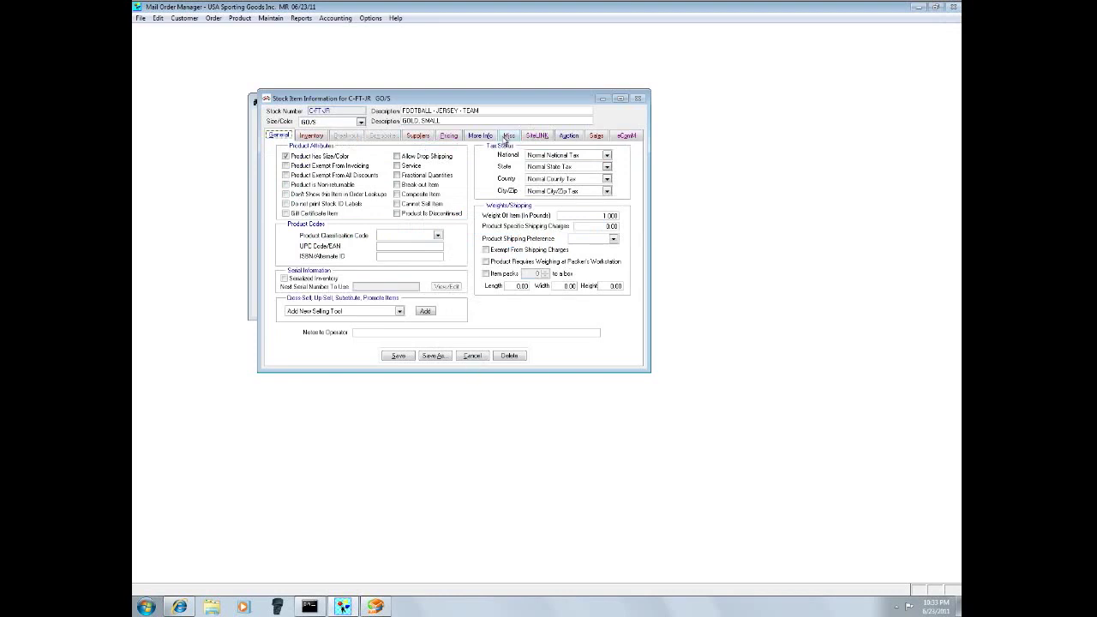
left_click(526, 136)
left_click(541, 163)
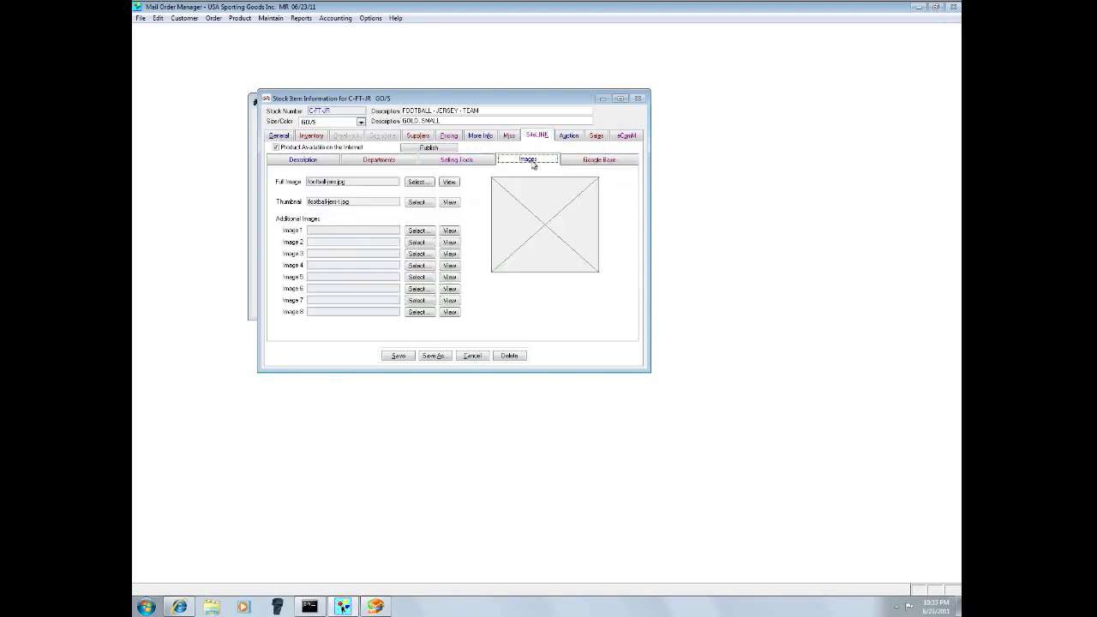
left_click(472, 355)
left_click(520, 343)
left_click(417, 307)
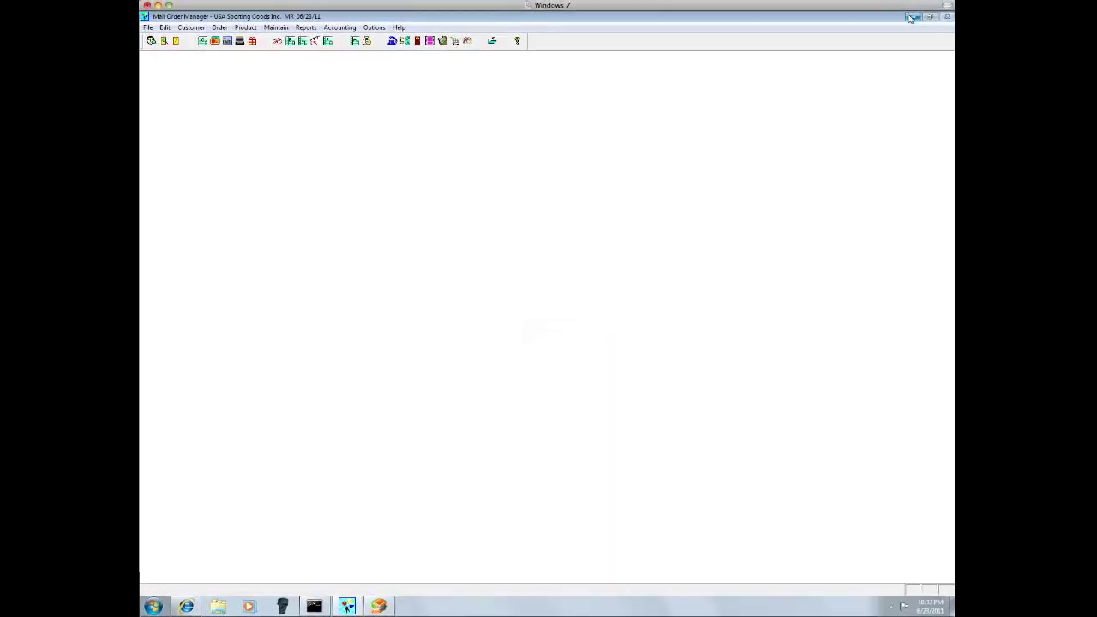
left_click(917, 7)
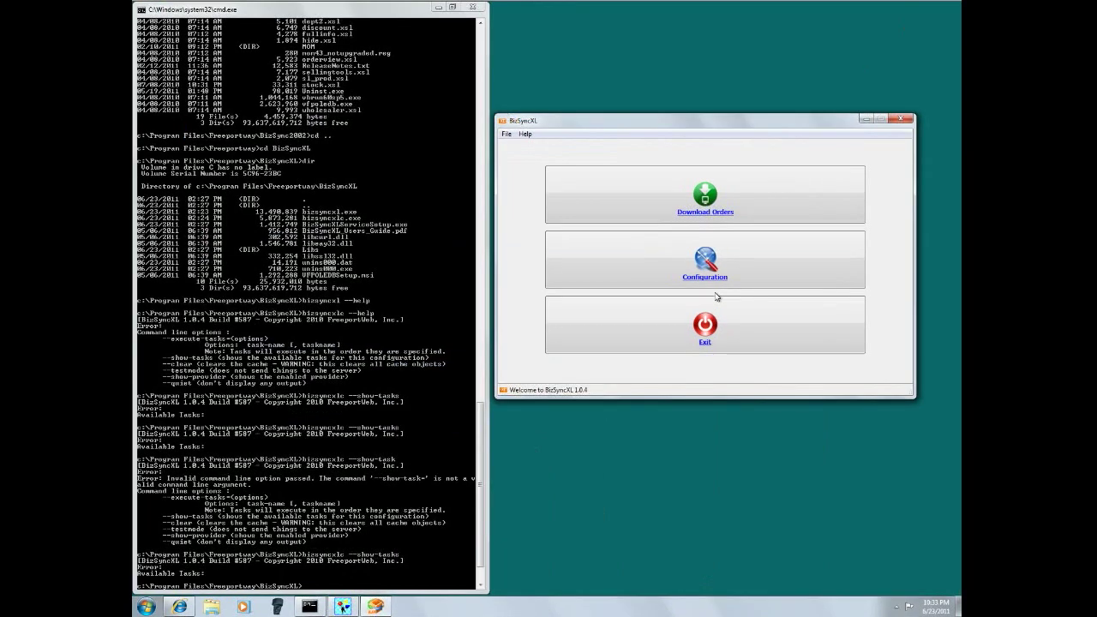
- Open Configure Providers & Channels and show the Mail Order Manager product sync options
left_click(652, 276)
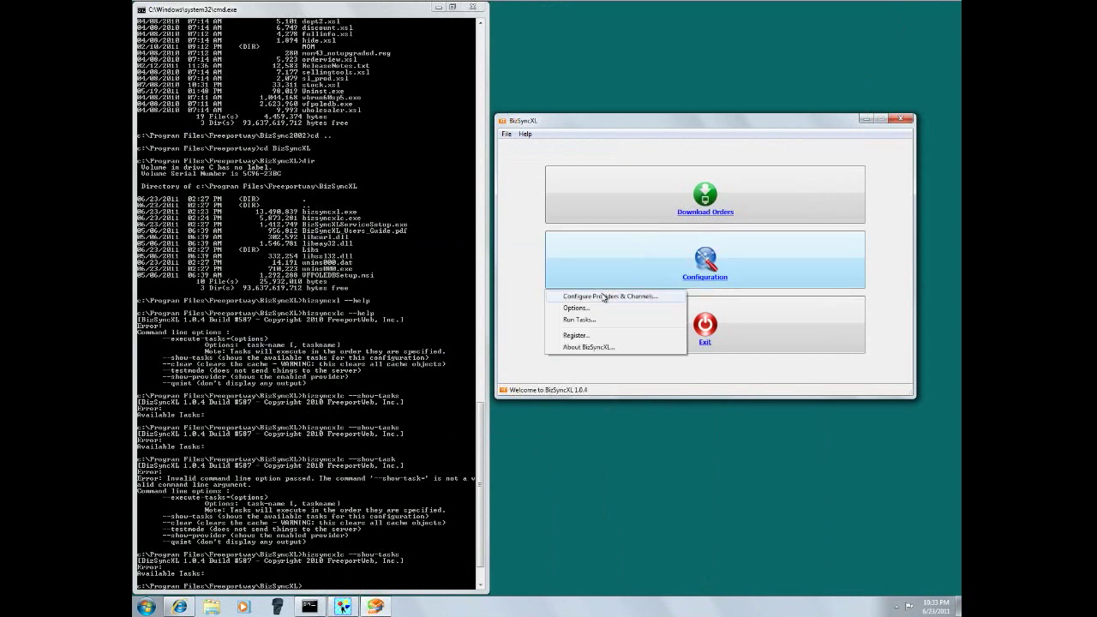
left_click(604, 297)
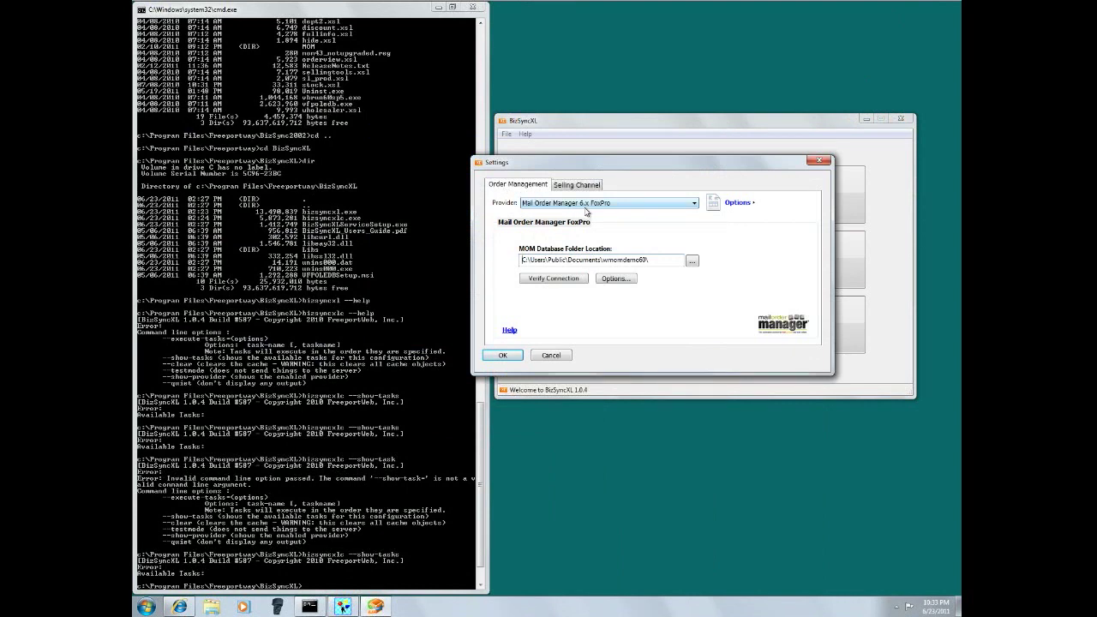
left_click_drag(649, 259, 517, 258)
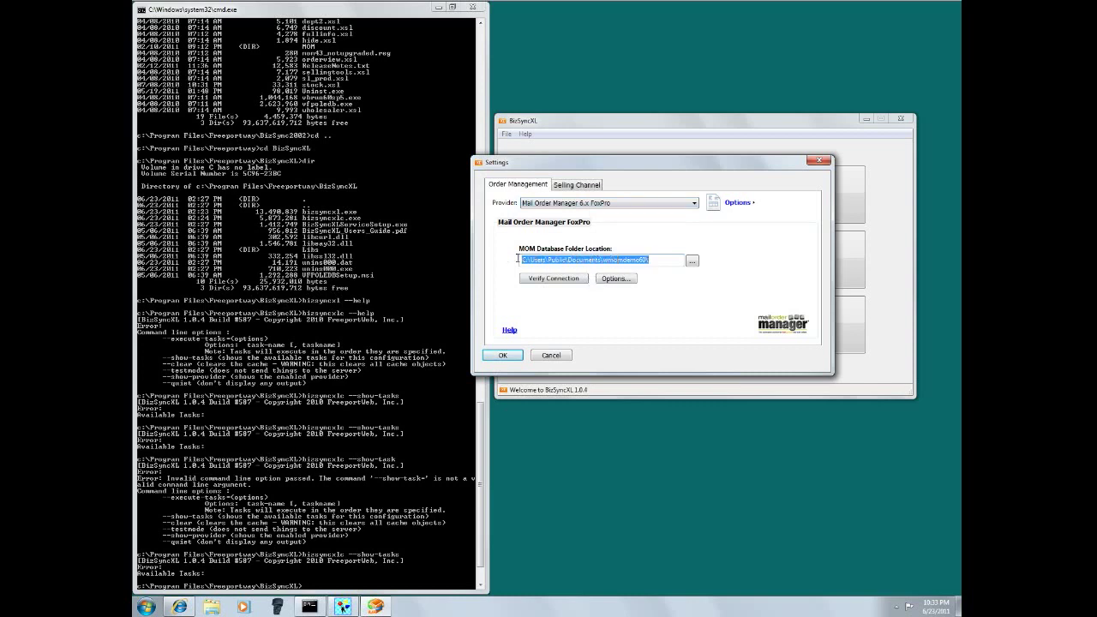
left_click(618, 283)
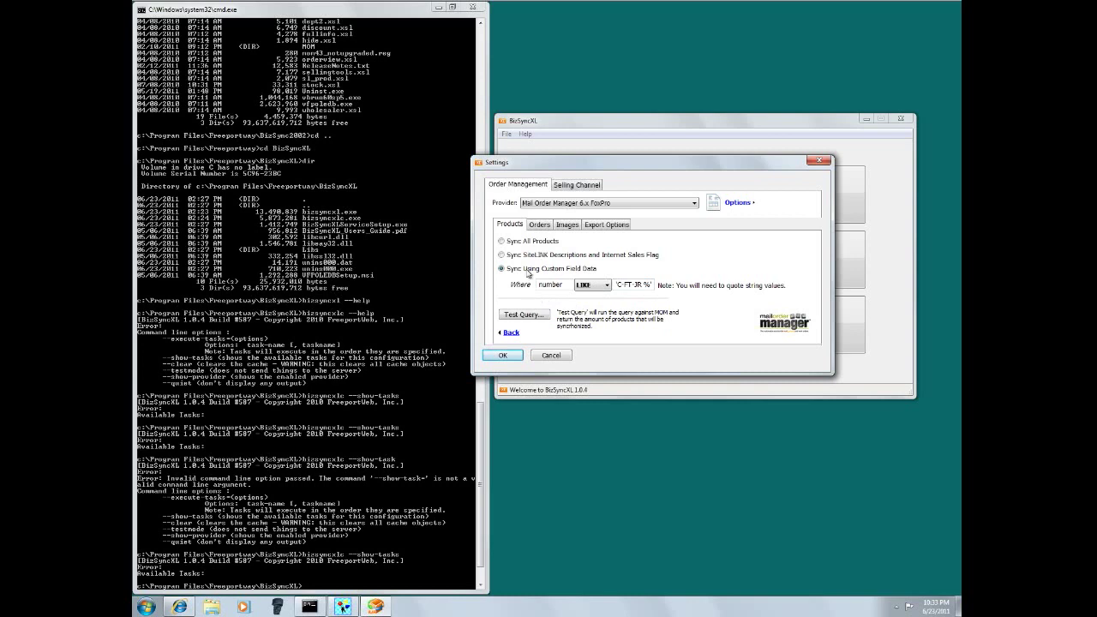
- Sync products using SiteLINK descriptions and the internet sales flag, and enable Upload Images
left_click(502, 255)
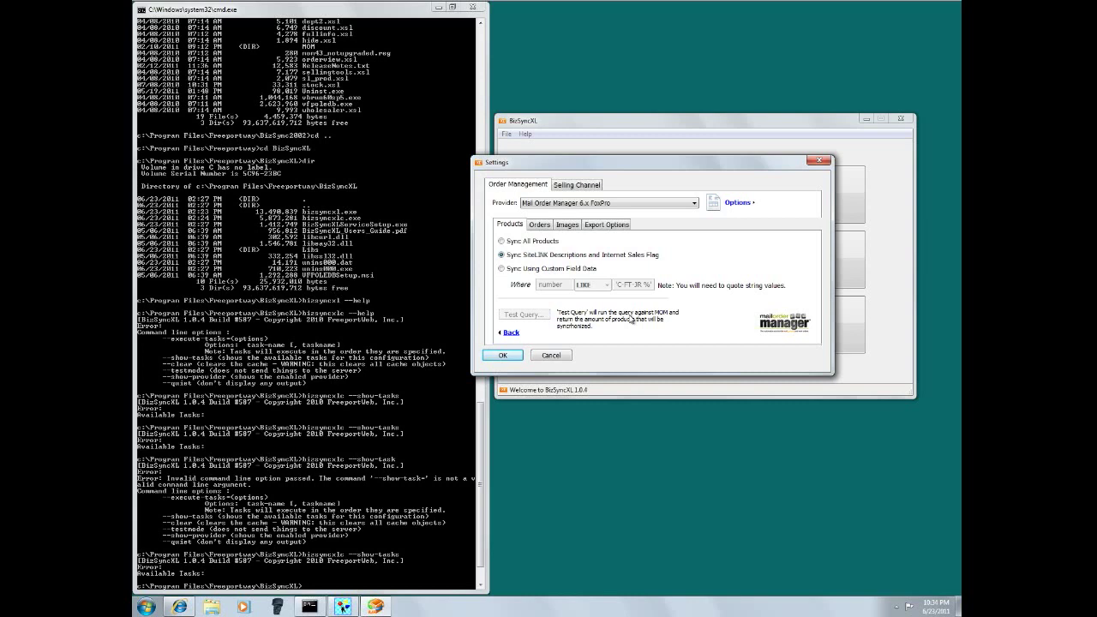
left_click(545, 227)
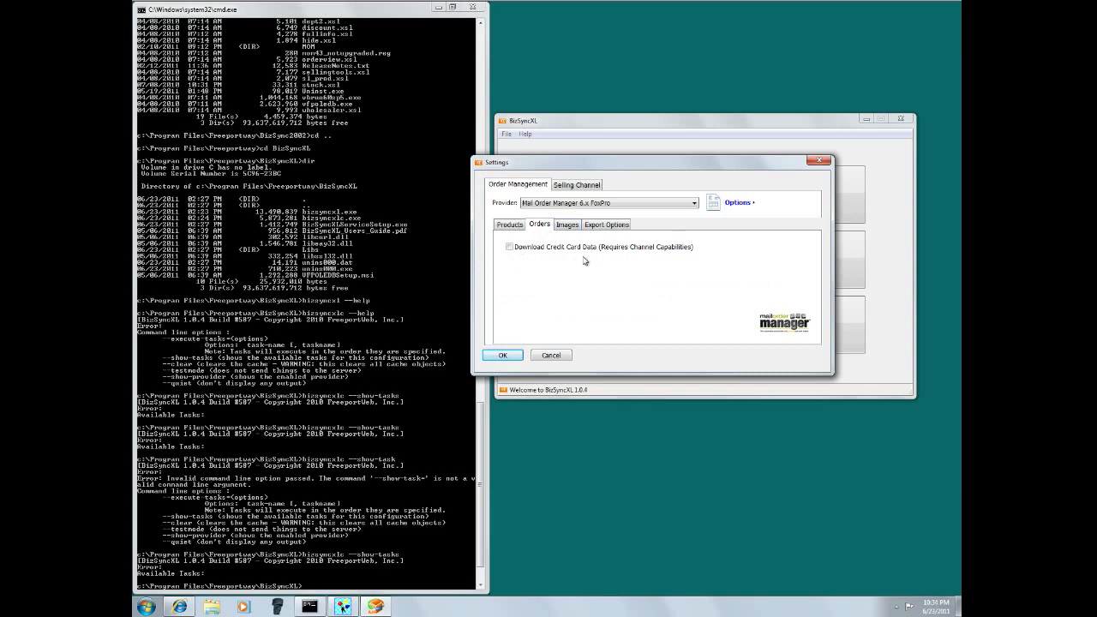
left_click(570, 227)
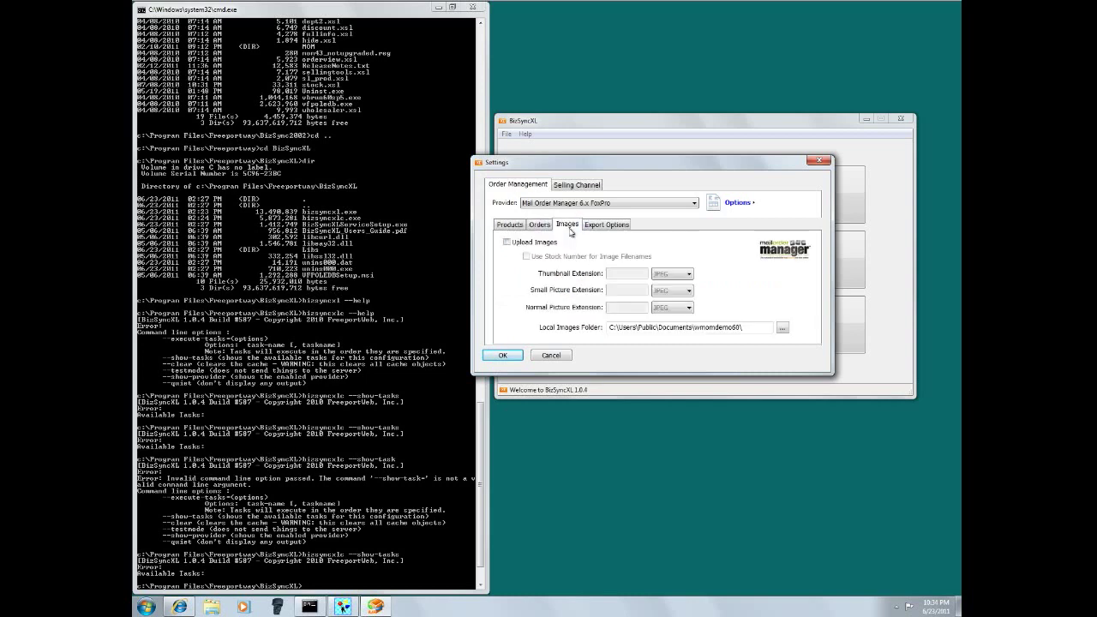
left_click(528, 243)
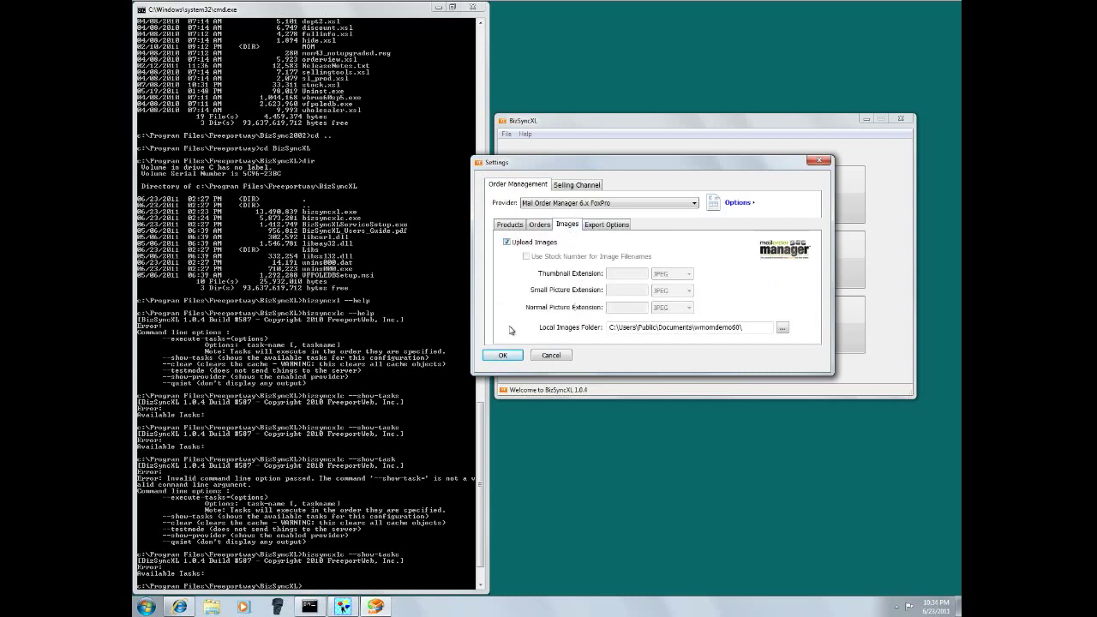
- Export the short and long product descriptions and apply the sync options
left_click(622, 228)
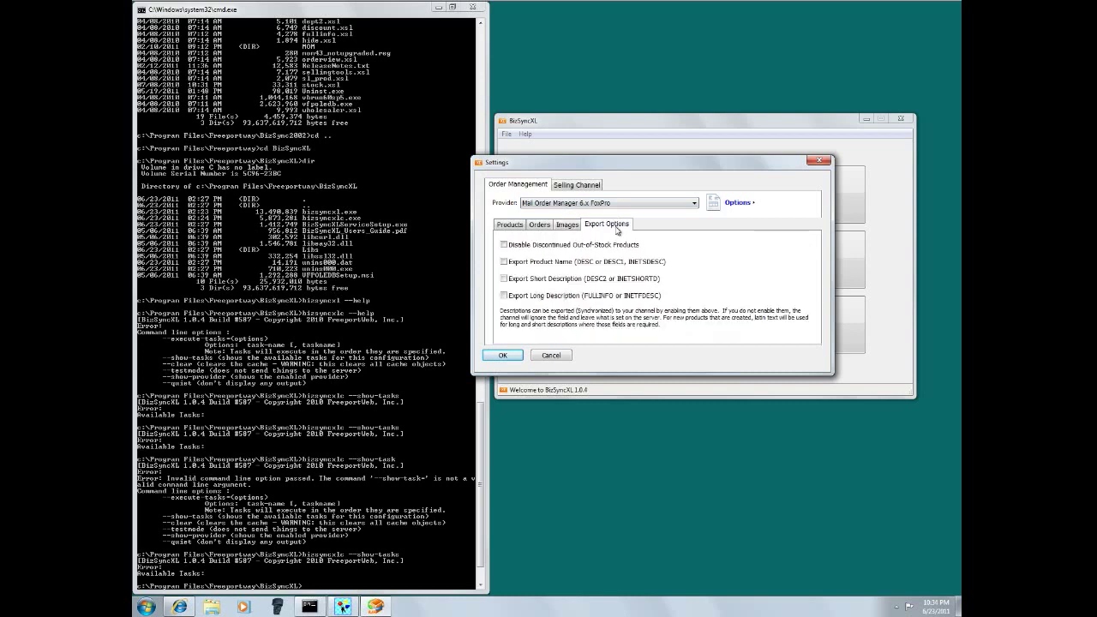
left_click(541, 279)
left_click(542, 296)
left_click(507, 357)
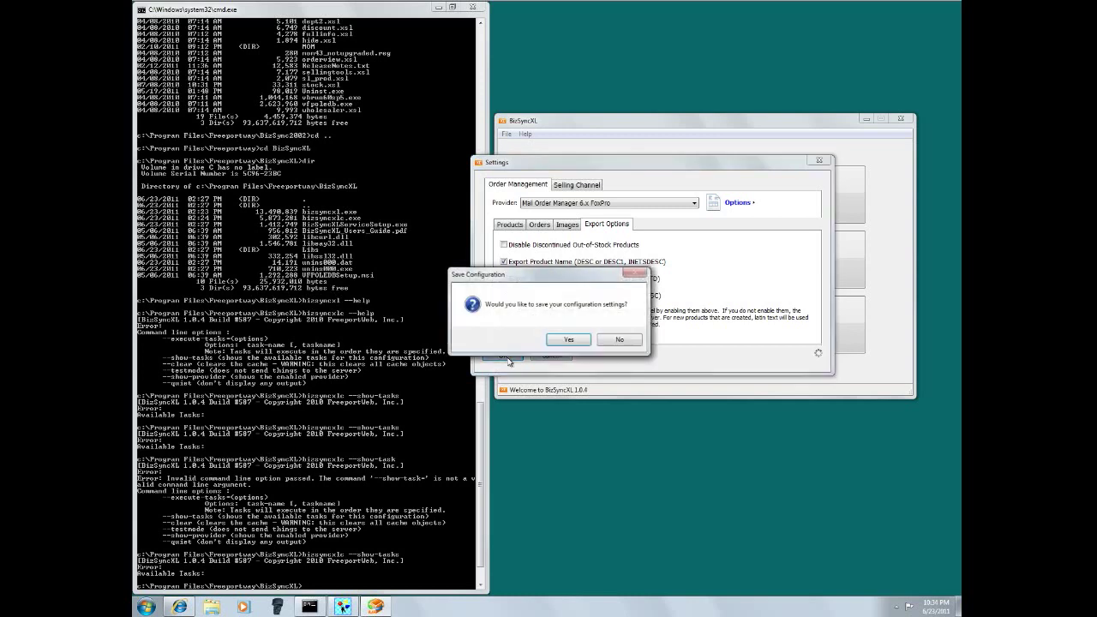
- Save the sync configuration and reopen the Providers & Channels settings
left_click(569, 340)
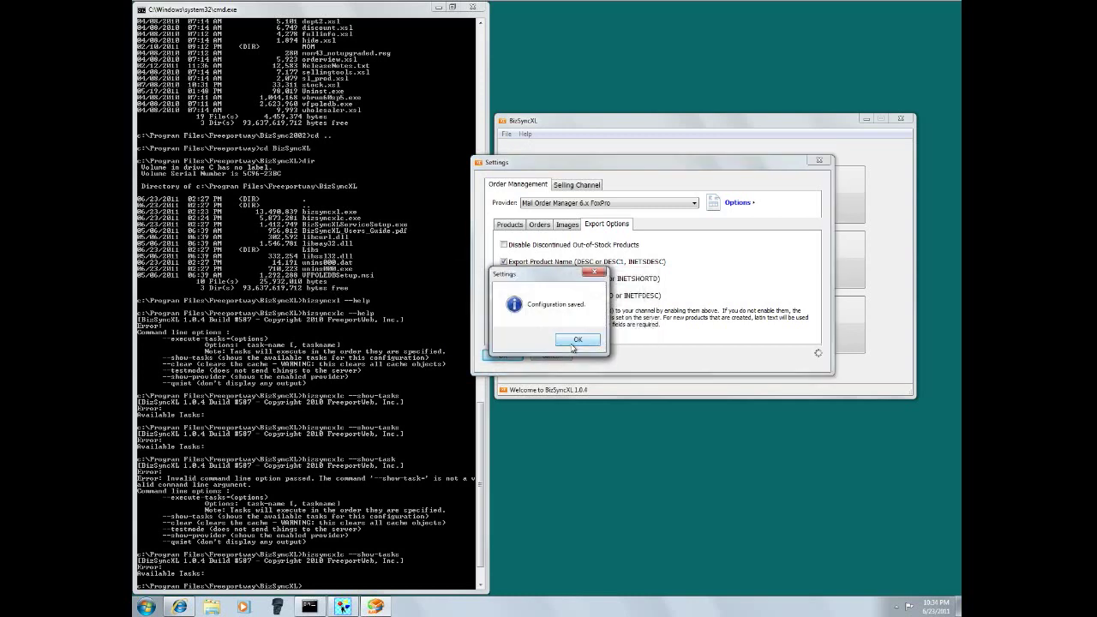
left_click(574, 342)
left_click(614, 269)
left_click(610, 296)
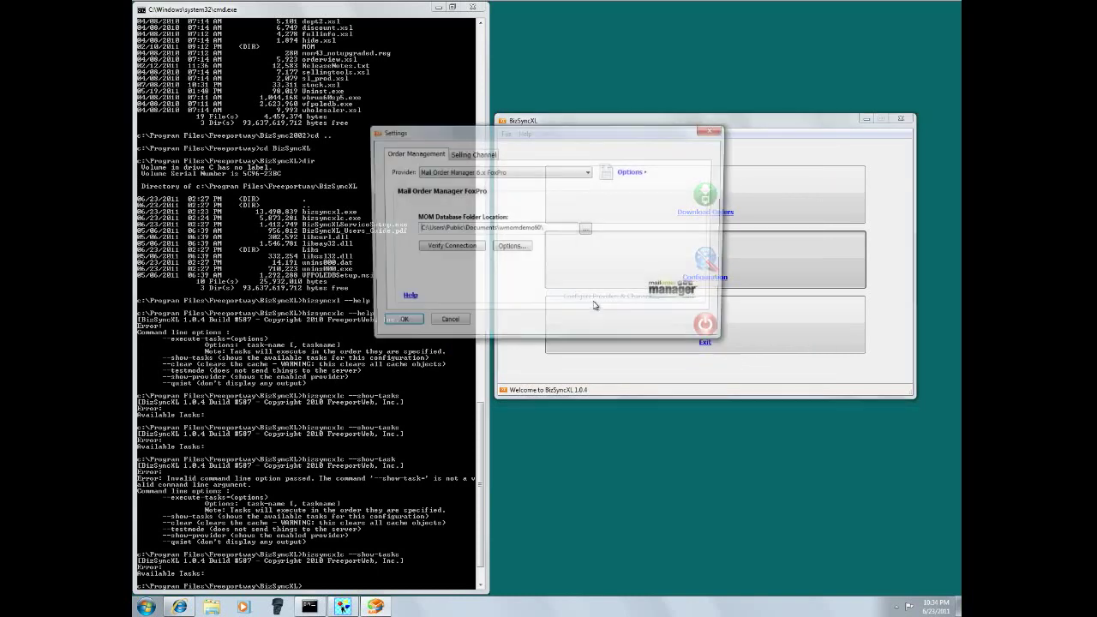
left_click_drag(545, 128, 672, 135)
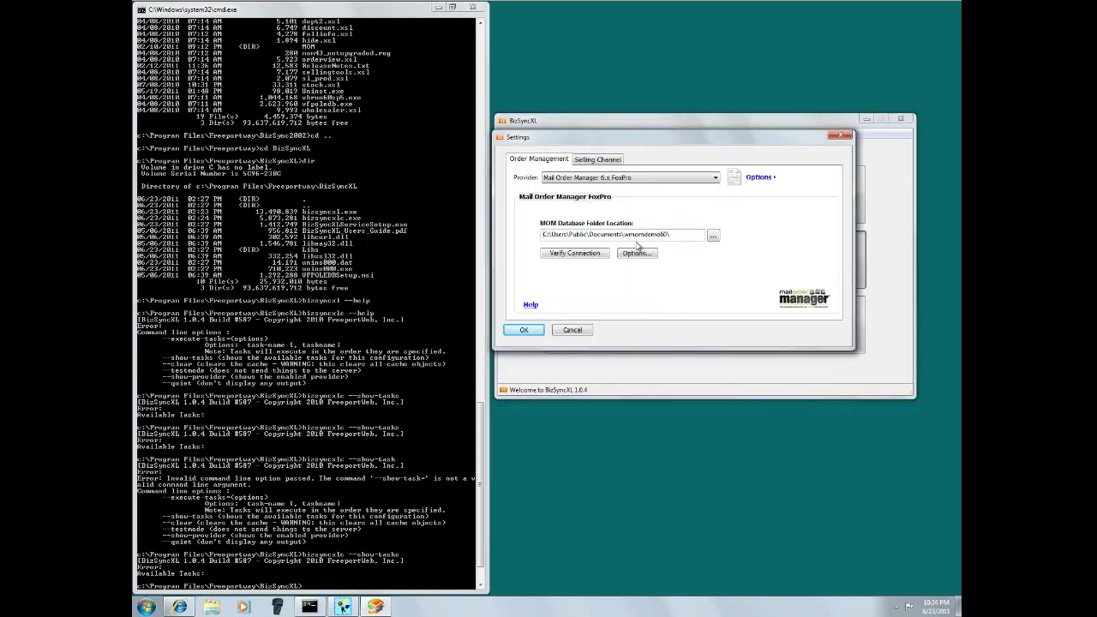
left_click(642, 253)
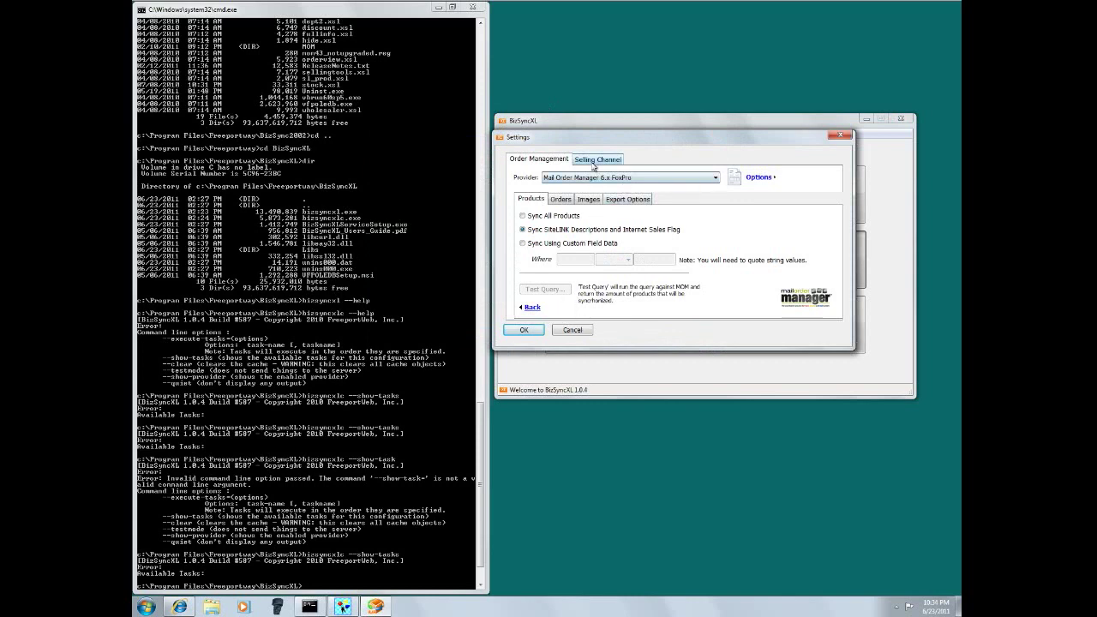
- Review the Magento Commerce selling channel connection and its domain address for Main Website Store
left_click(594, 160)
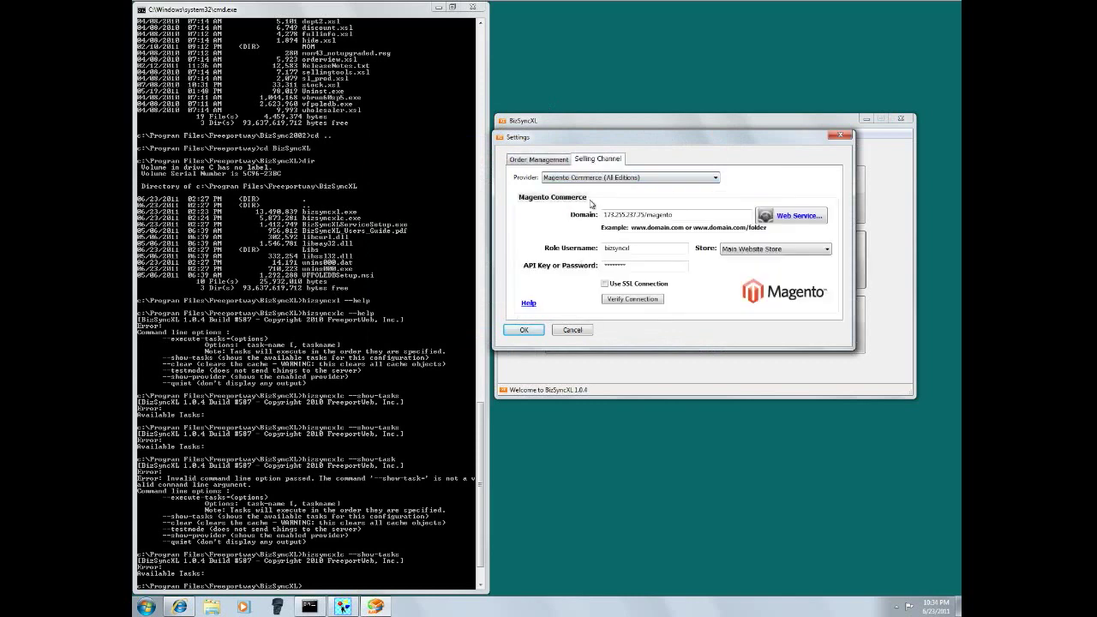
left_click_drag(742, 215, 601, 214)
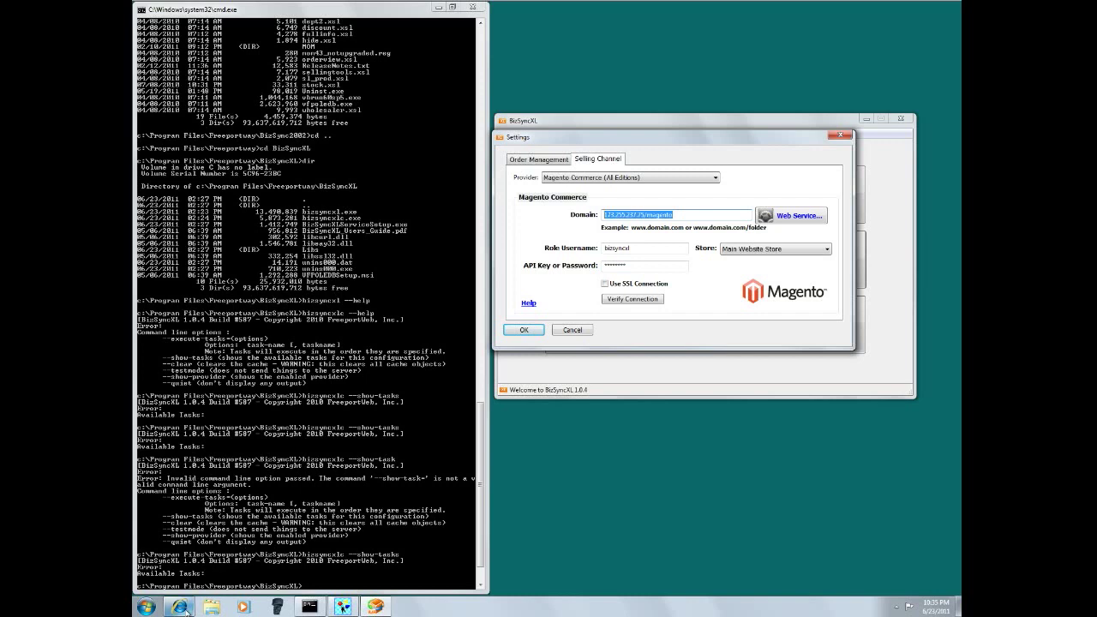
left_click(186, 607)
- Sign in to Magento Admin with the admin user name and password
mouse_move(312, 121)
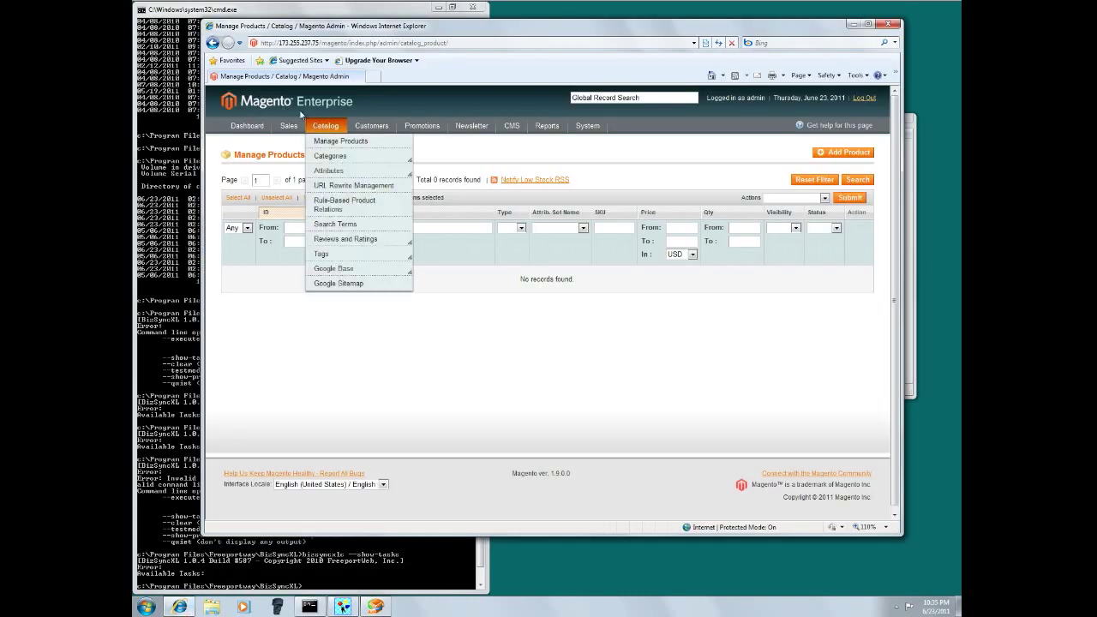
left_click(334, 141)
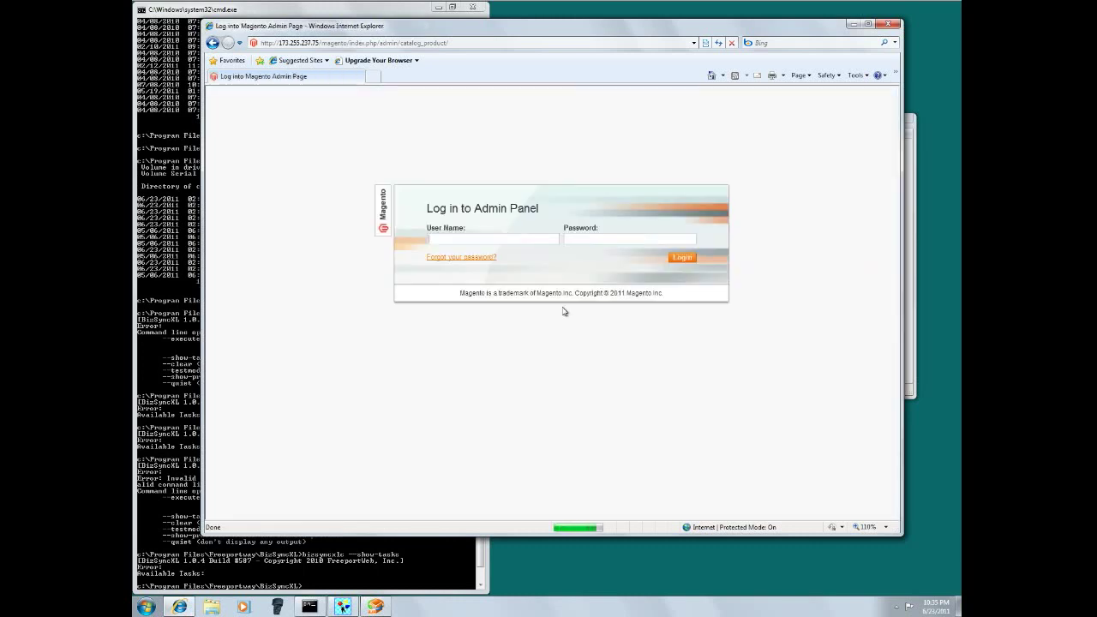
left_click(502, 239)
type("adminpassword1")
key("Return")
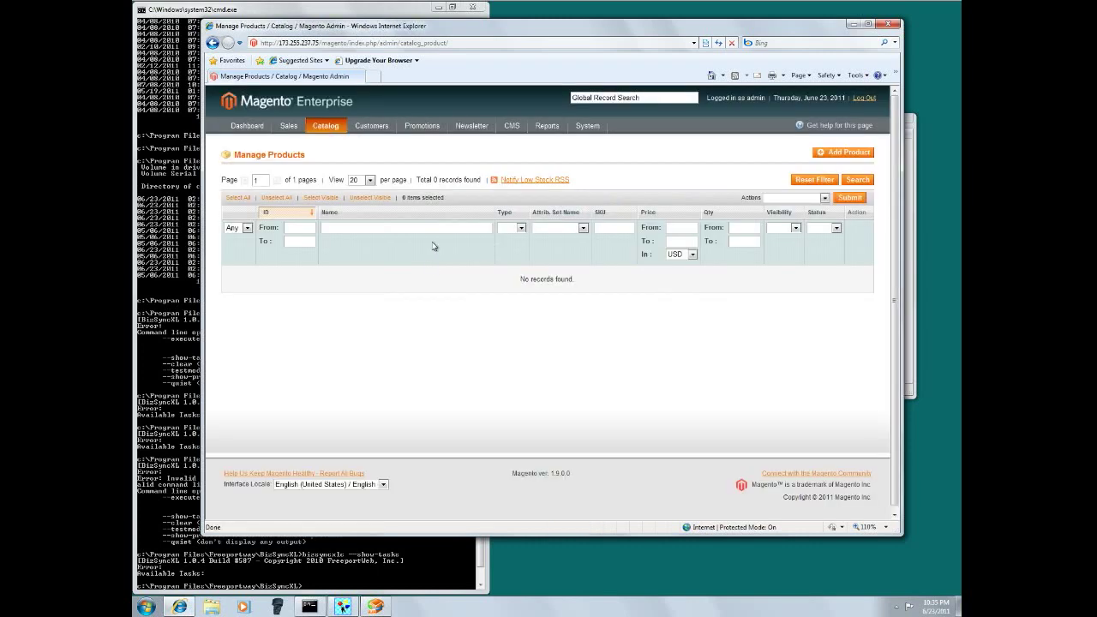
- Open Catalog > Manage Products, which shows no product records yet
mouse_move(324, 126)
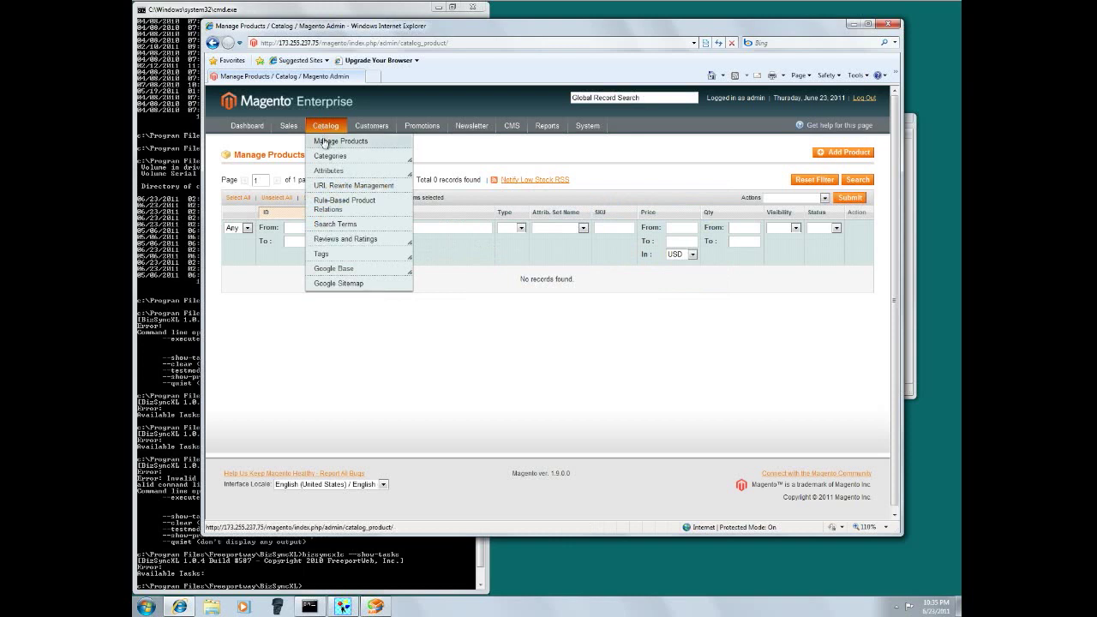
left_click(326, 141)
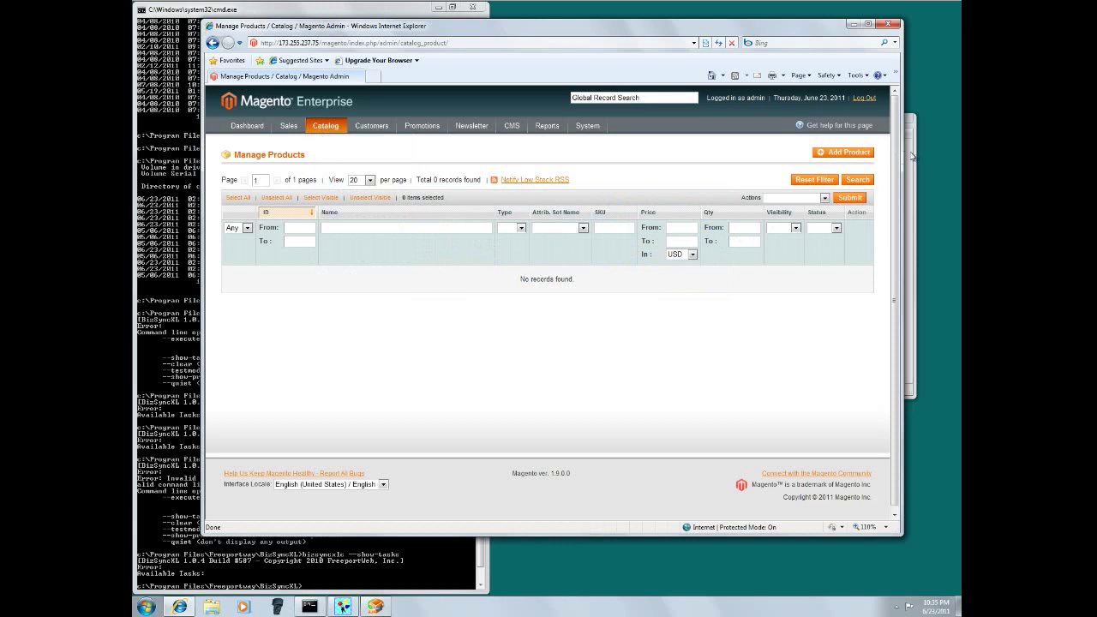
left_click(852, 26)
- Review the product sync, image and export options, then close settings without saving
left_click(573, 330)
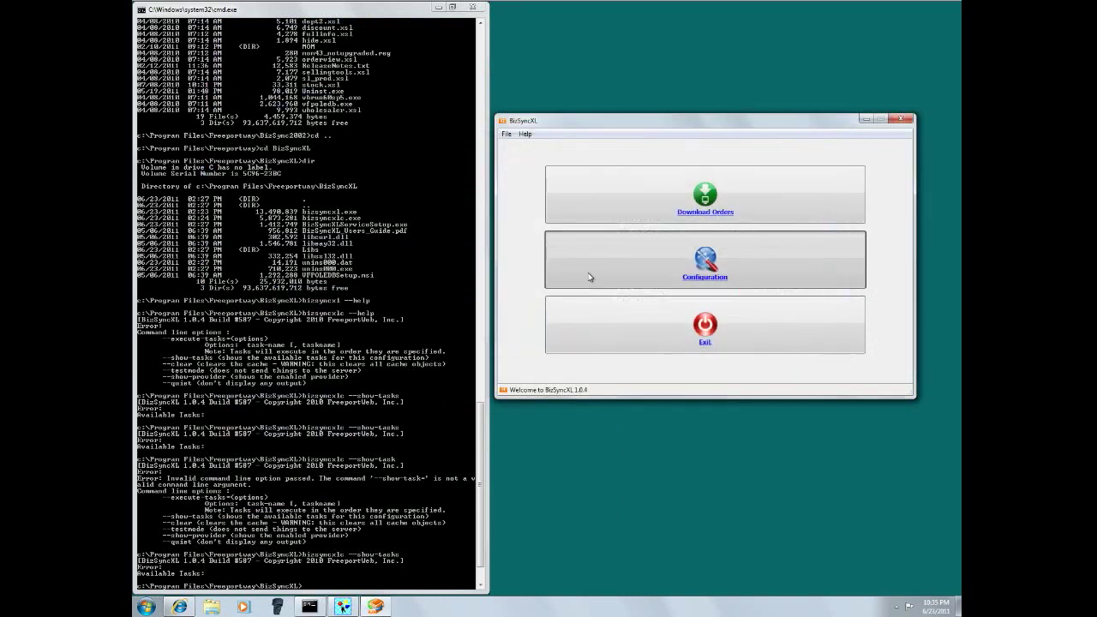
left_click(590, 276)
left_click(592, 297)
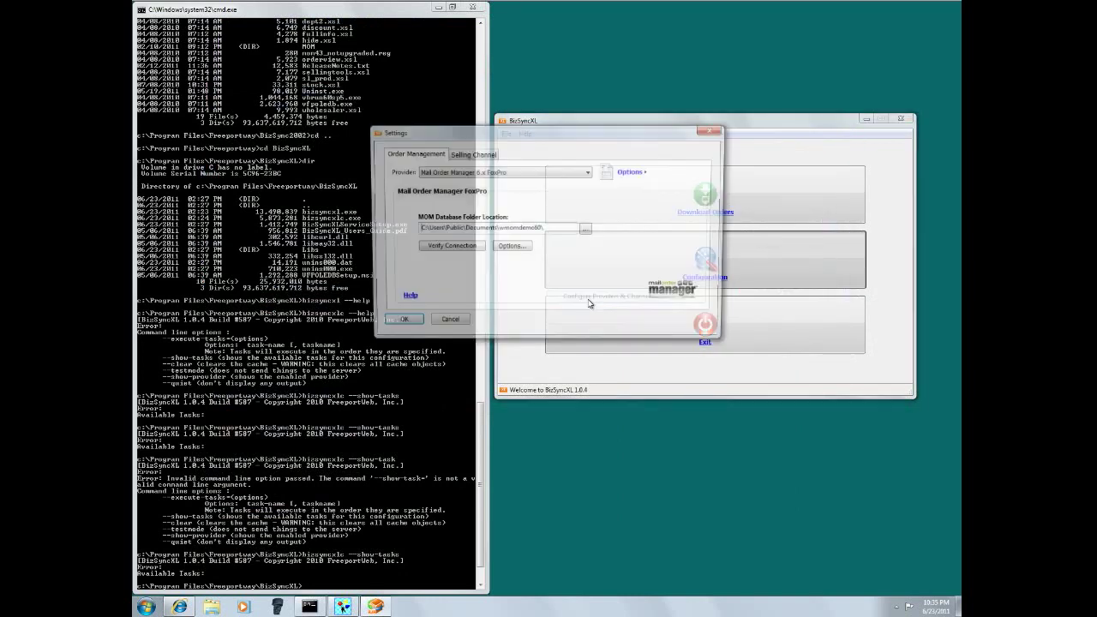
left_click(518, 250)
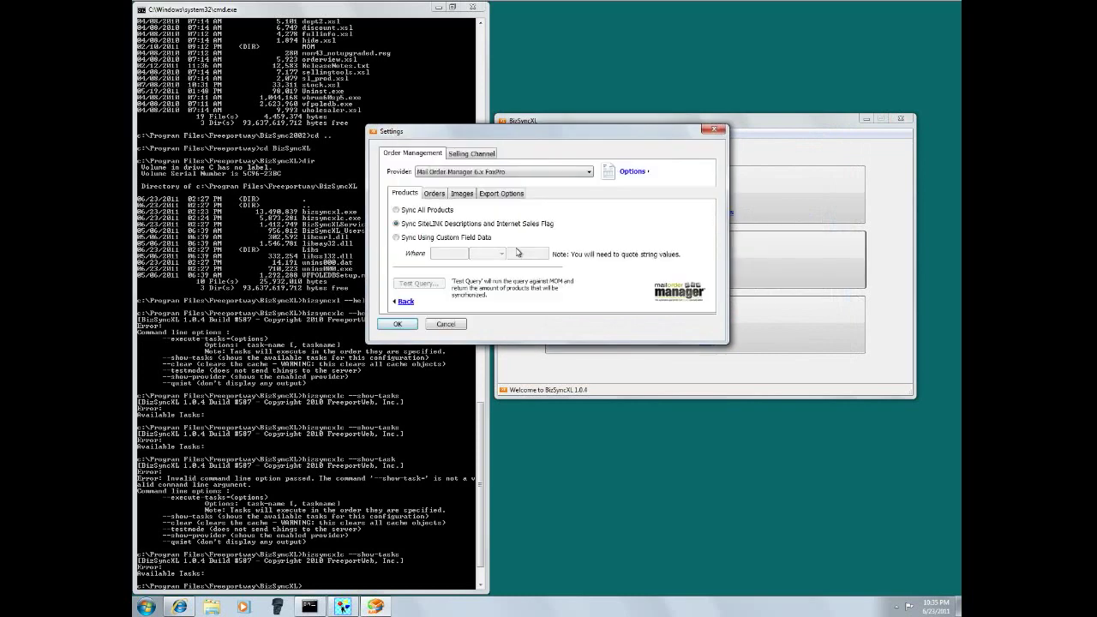
left_click(462, 193)
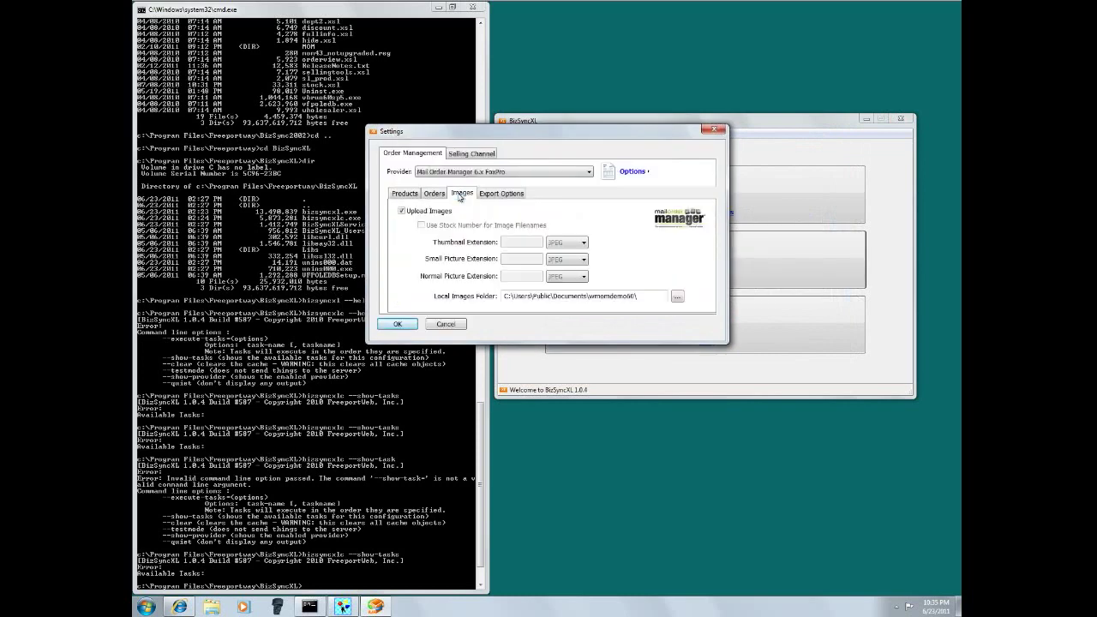
left_click(502, 195)
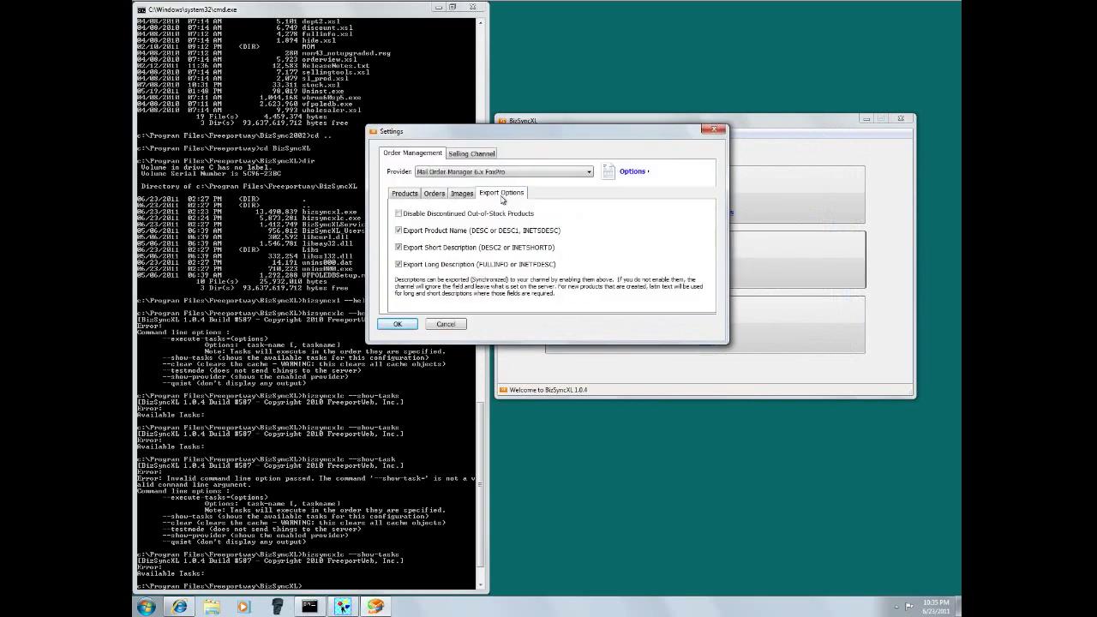
left_click(446, 324)
- Open the Run Tasks panel and browse the available sync tasks
left_click(620, 276)
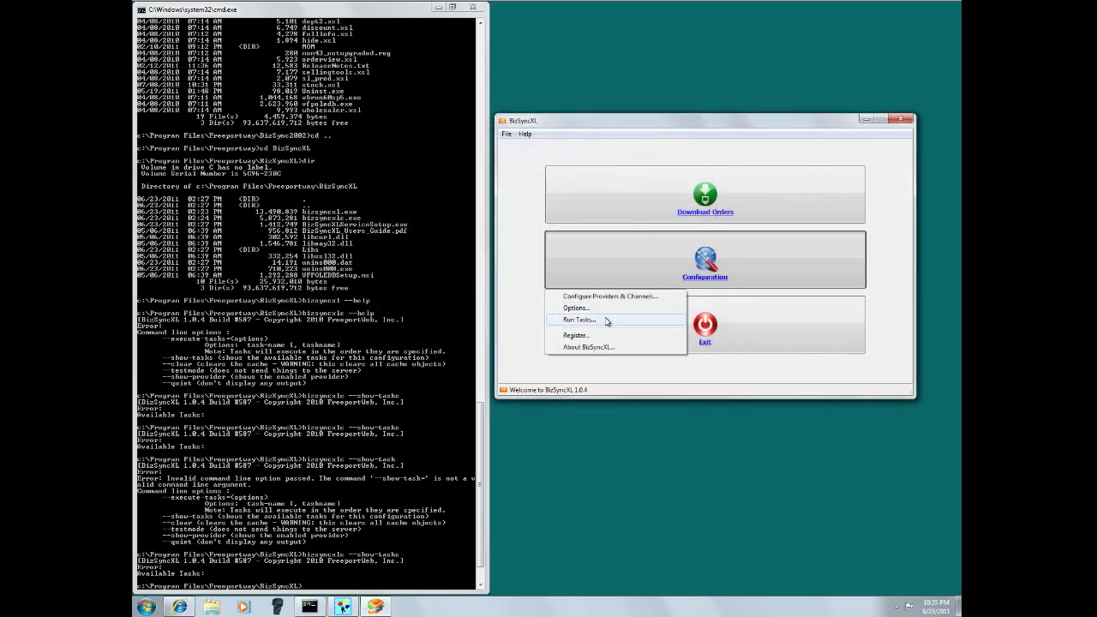
left_click(607, 319)
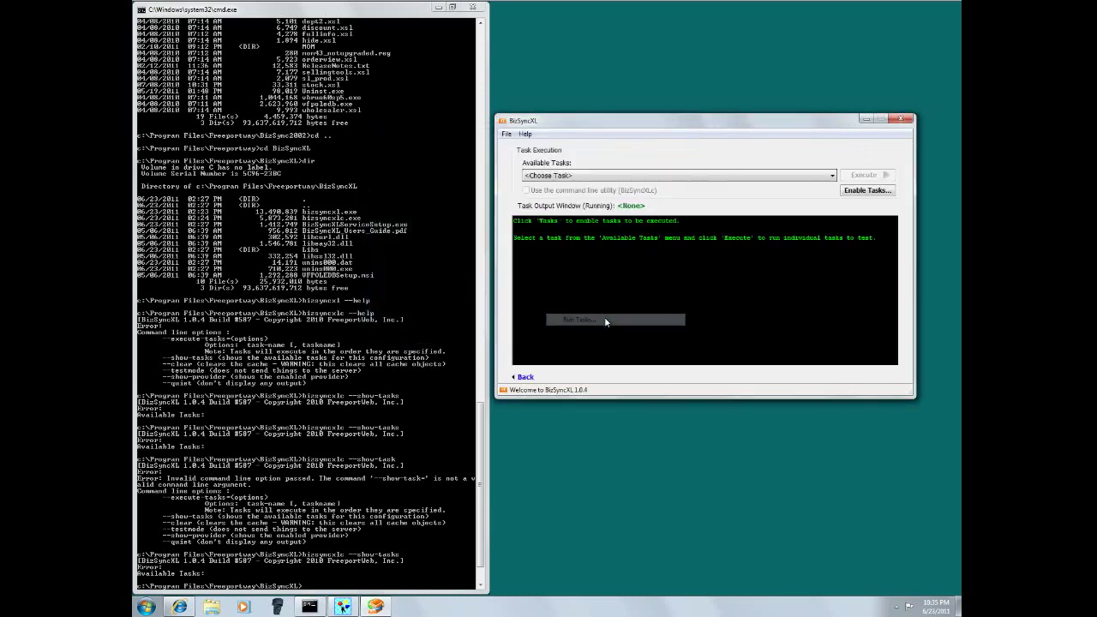
left_click(566, 175)
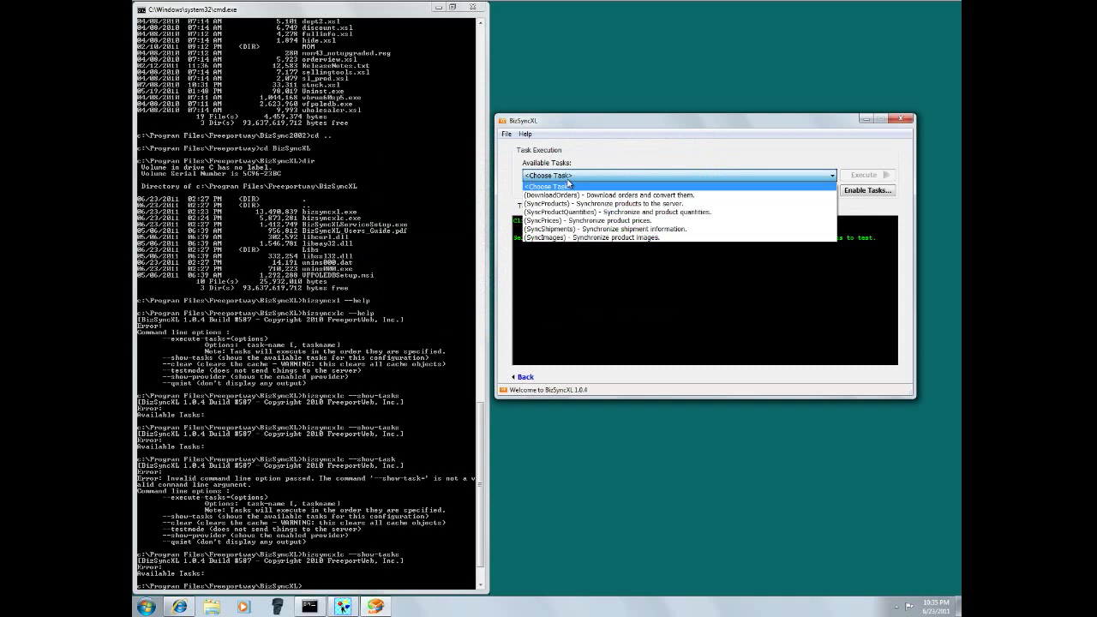
left_click(603, 131)
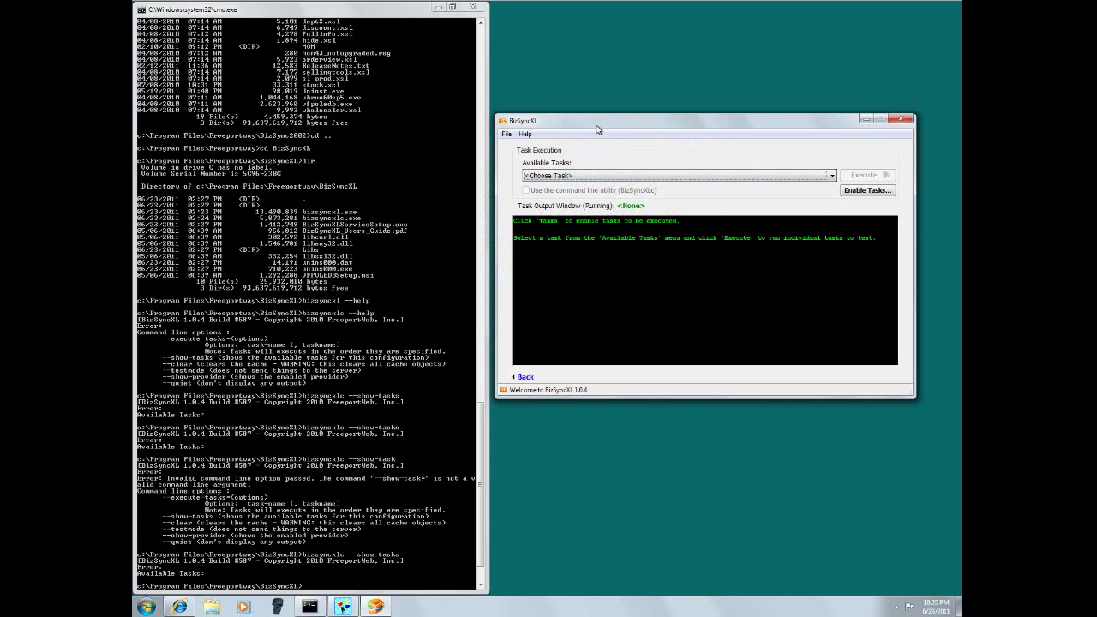
left_click_drag(603, 131, 611, 129)
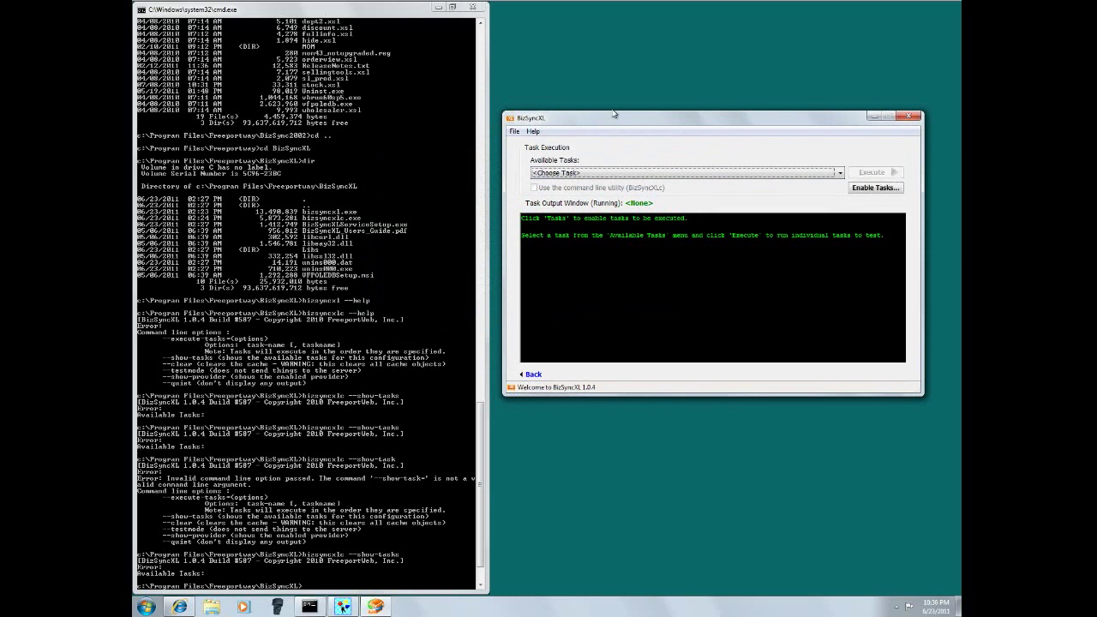
left_click(606, 175)
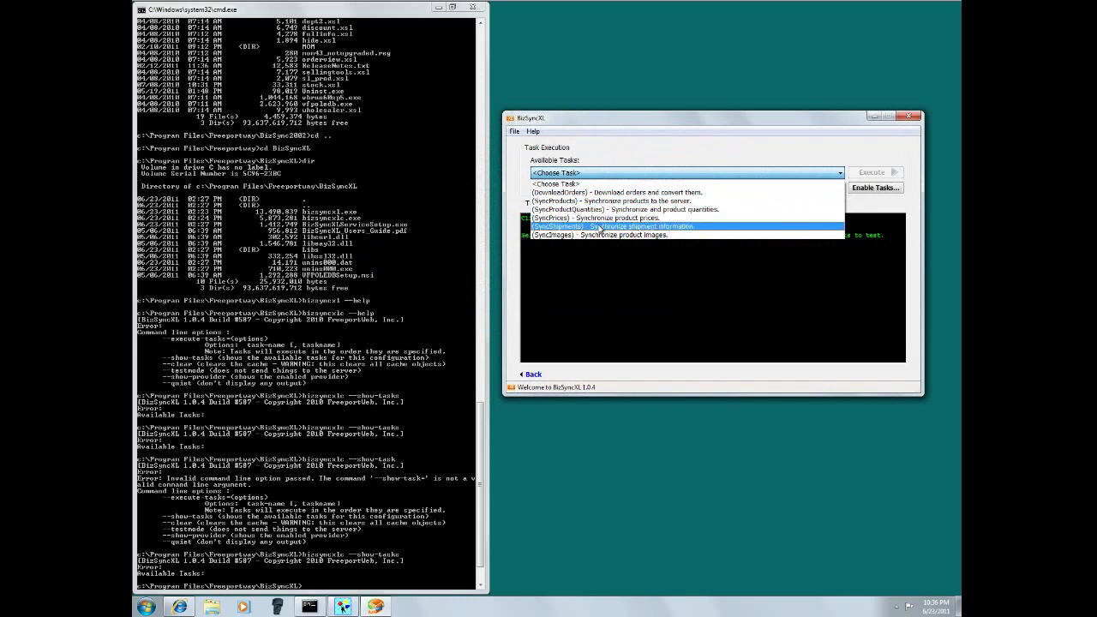
left_click(676, 182)
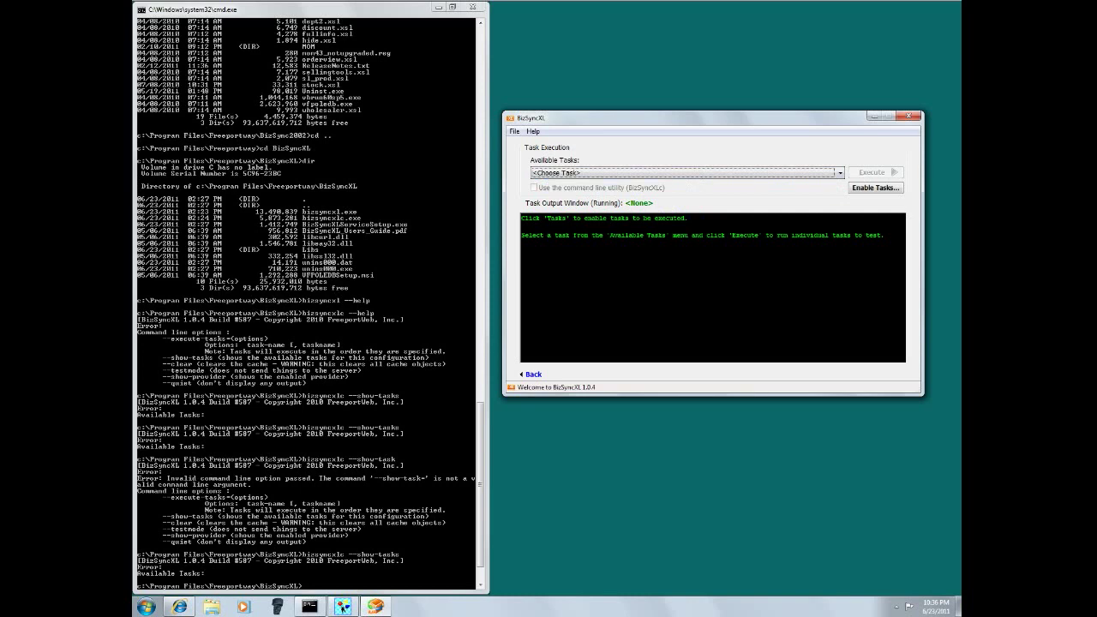
- Select SyncProducts as the task to run (--execute-tasks=SyncProducts)
left_click(600, 174)
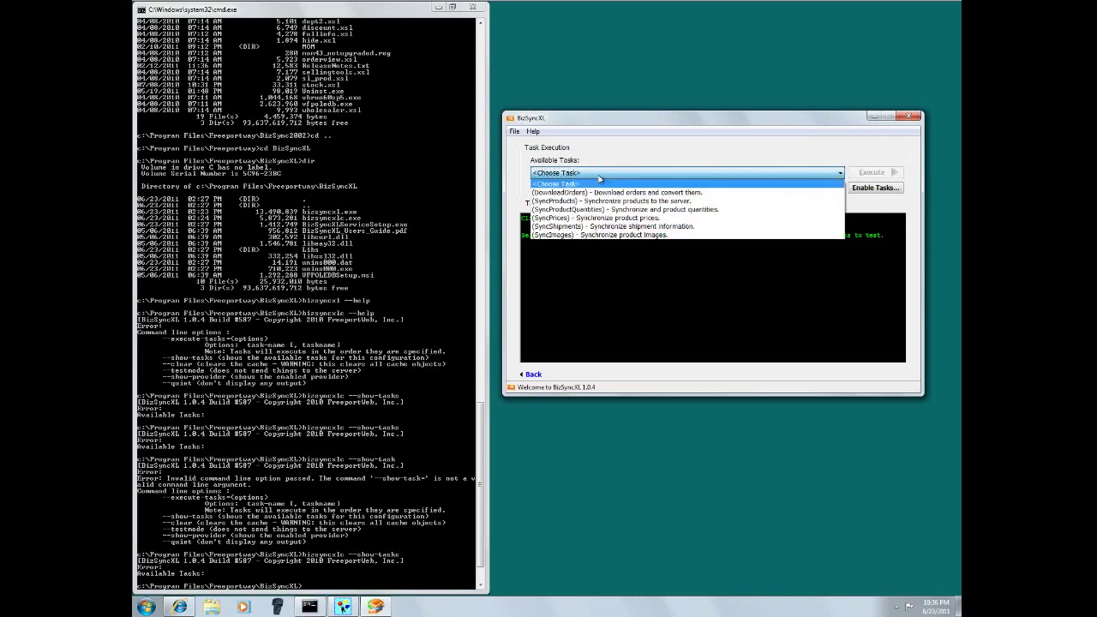
key("Down")
key("Down")
key("Down")
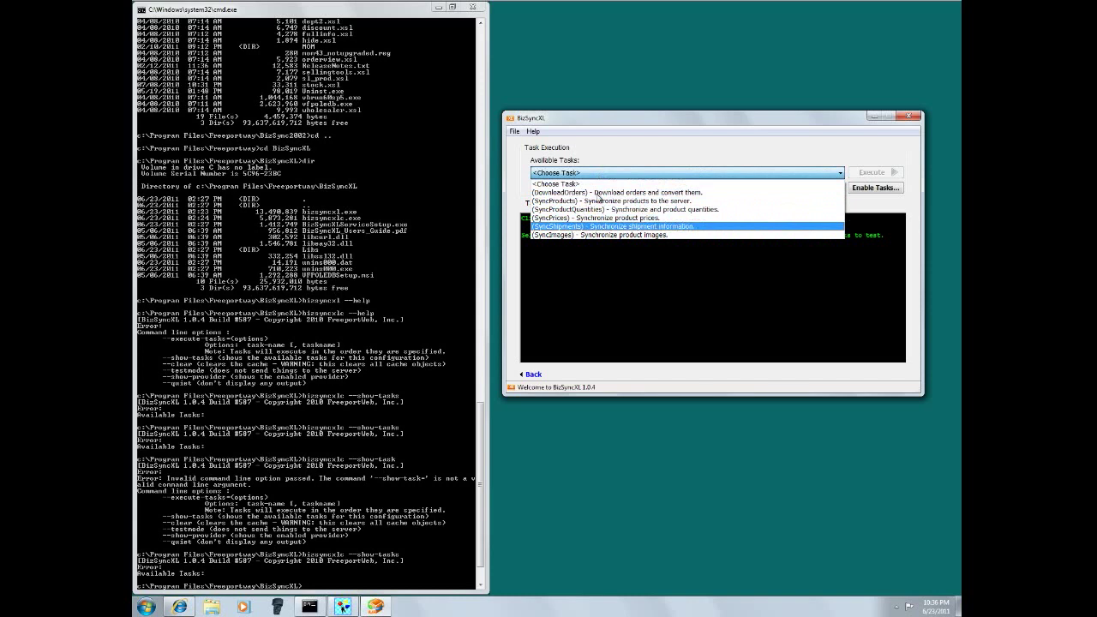
key("Up")
key("Up")
key("Up")
key("Up")
key("Up")
key("Down")
key("Down")
key("Down")
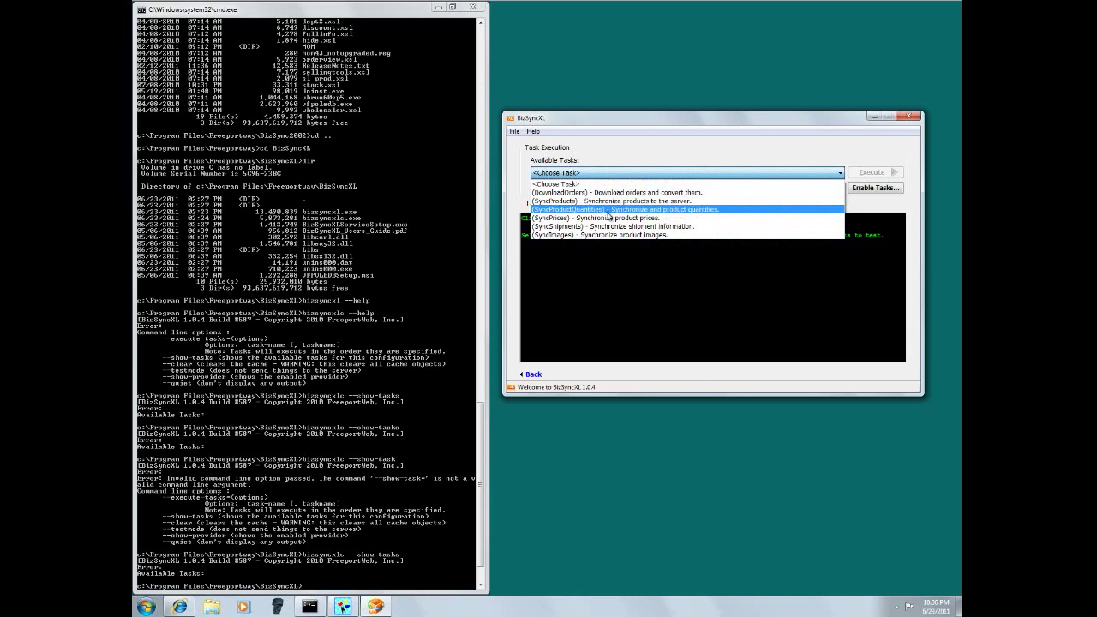
left_click(761, 257)
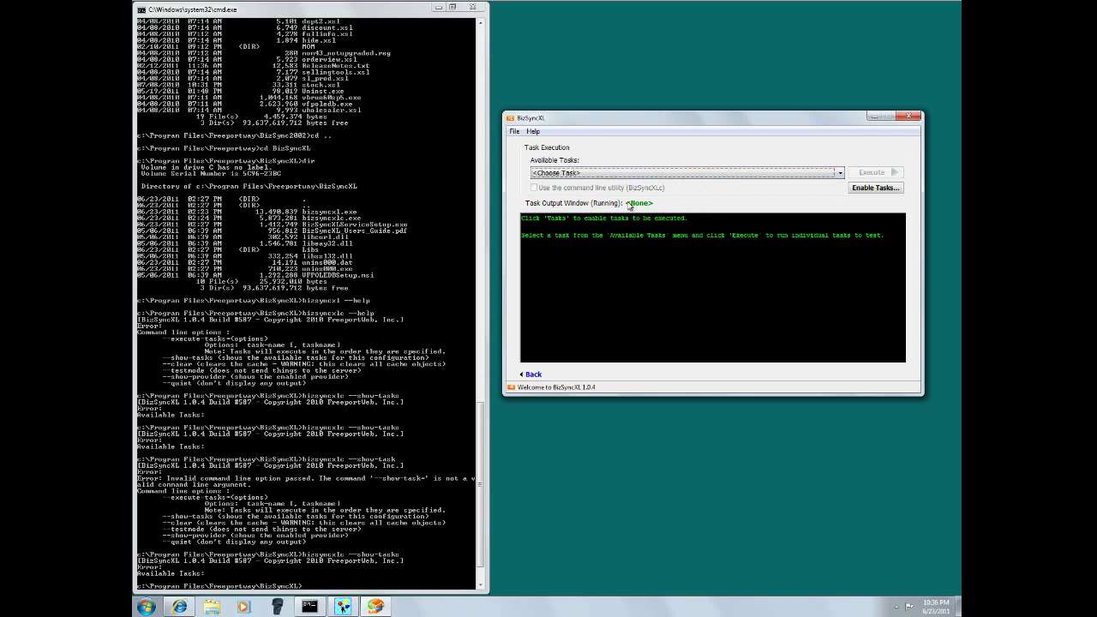
left_click(582, 176)
key("Down")
key("Down")
key("Return")
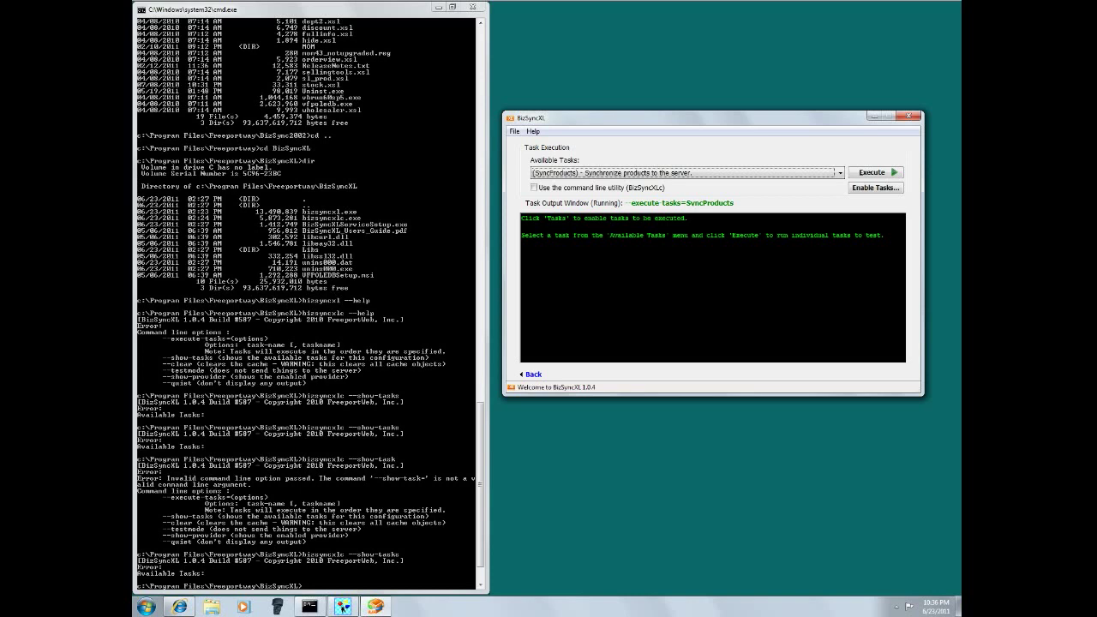
- Run bizsyncxl --help and then bizsyncxlc --help in the Command Prompt
left_click(387, 315)
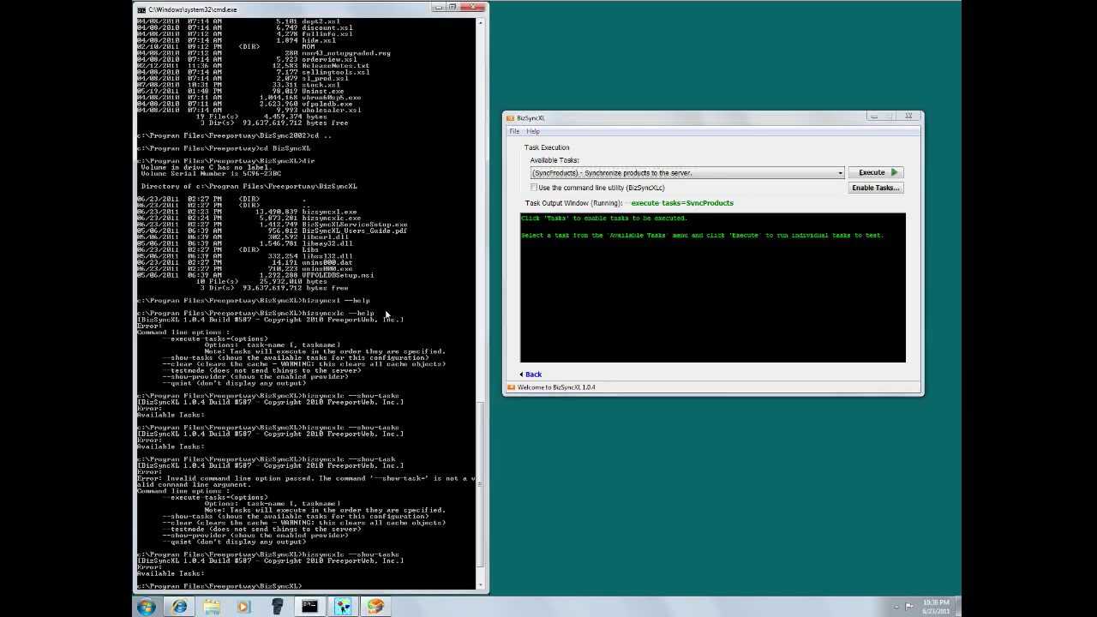
type("bizsyncxl --help")
key("Return")
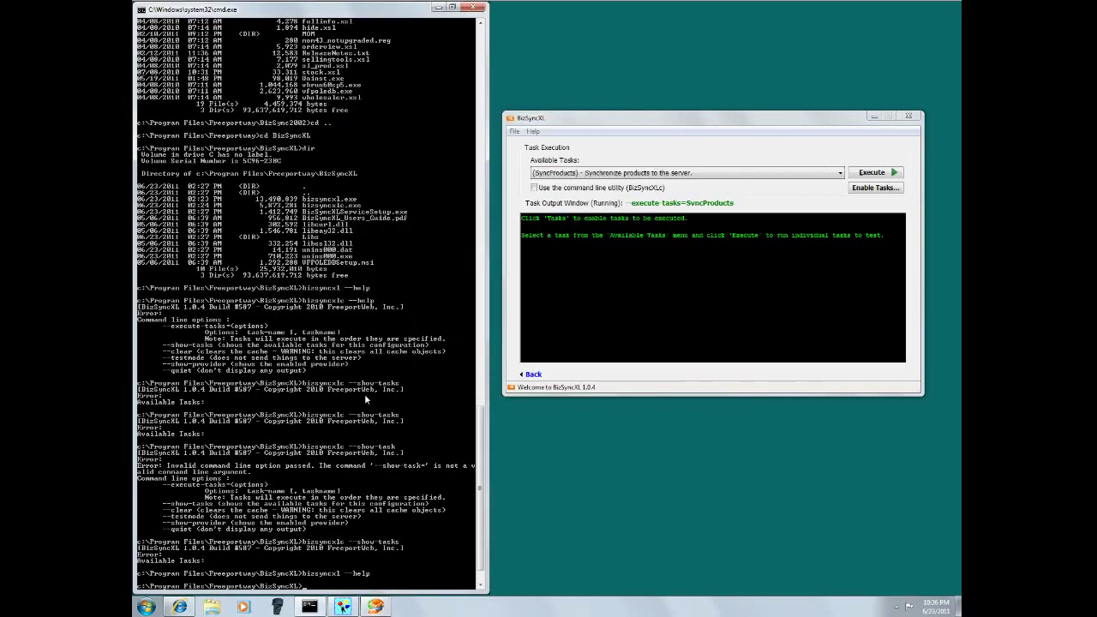
key("Up")
type("c")
key("Return")
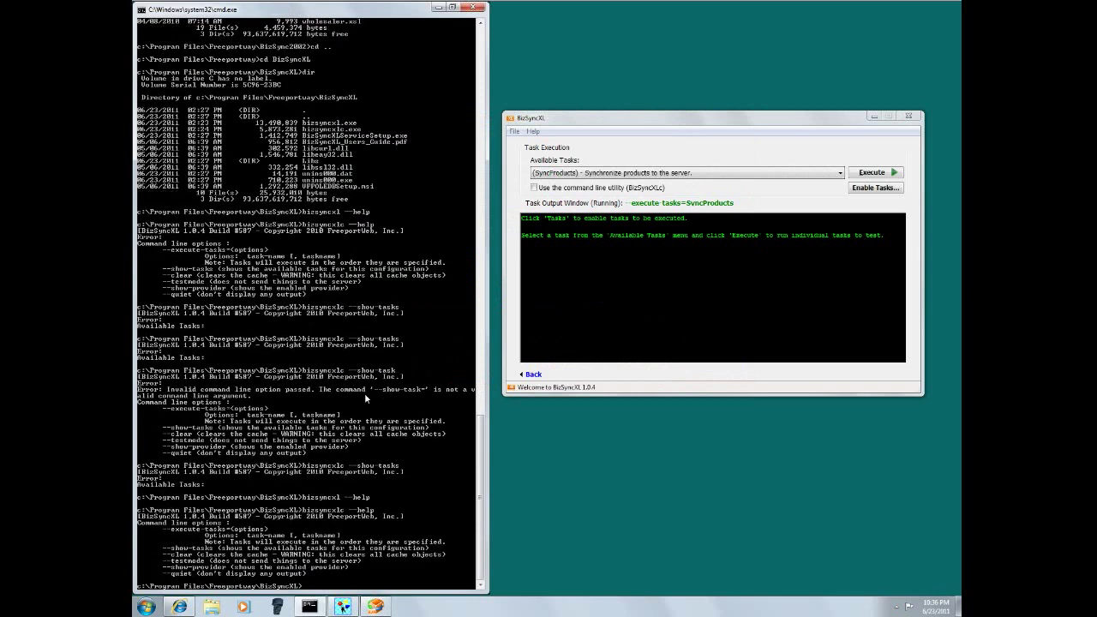
- Run the --show-tasks command to list six tasks, including DownloadOrders, SyncProducts and SyncImages
key("Up")
key("BackSpace")
key("BackSpace")
key("BackSpace")
key("BackSpace")
key("BackSpace")
key("BackSpace")
key("BackSpace")
type("--show-tasks")
key("Return")
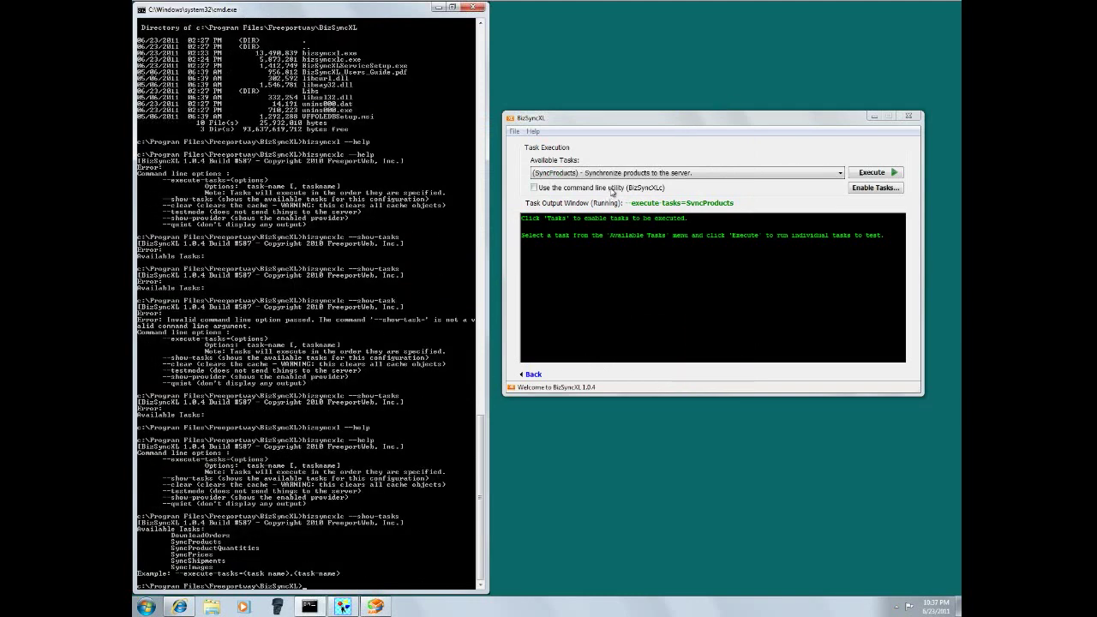
left_click(603, 129)
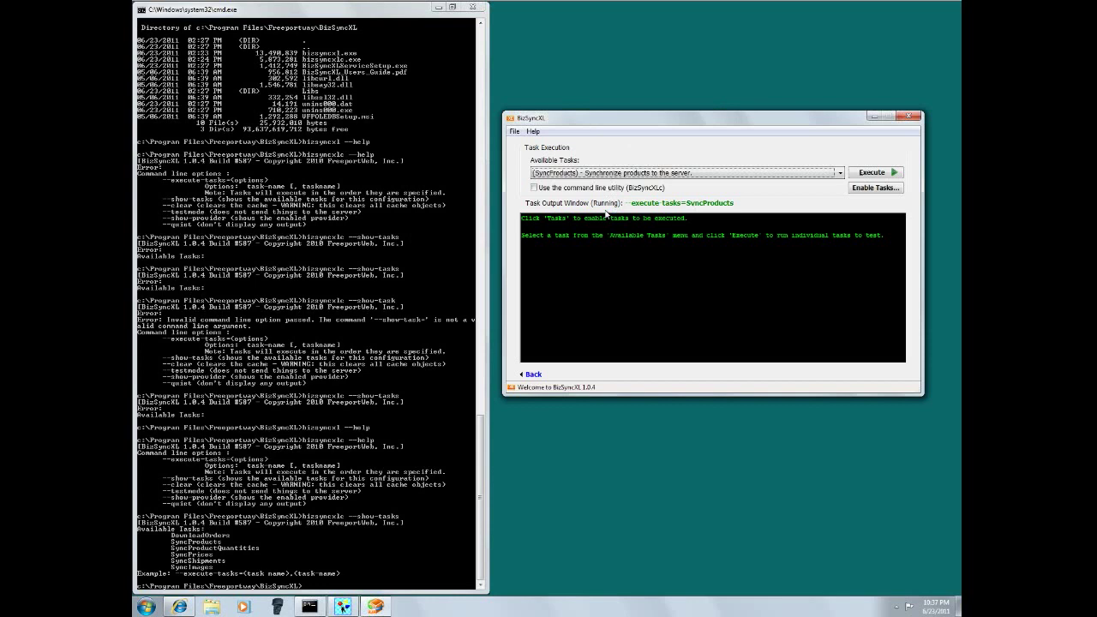
left_click(316, 249)
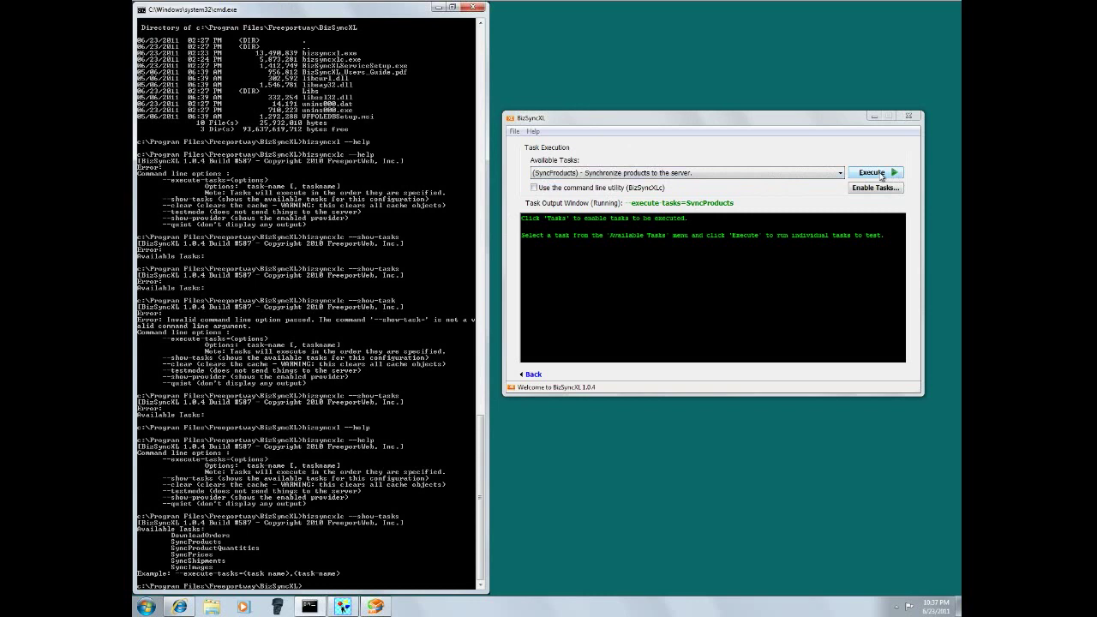
- Execute and confirm the SyncProducts task, caching stock items and creating C-FT-JR on Magento
left_click(881, 175)
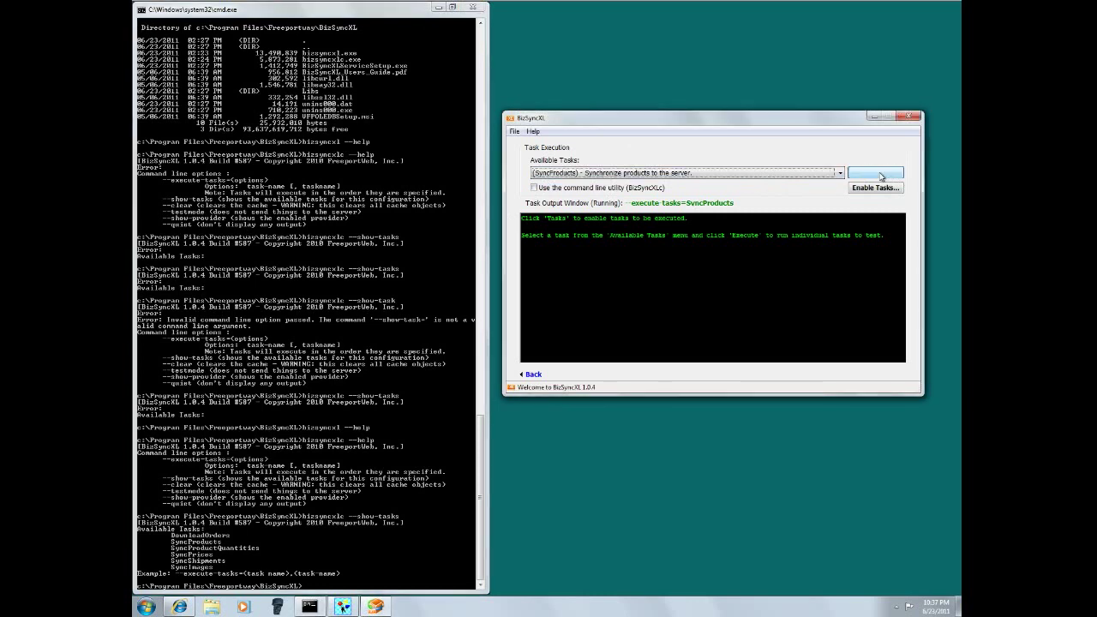
left_click(574, 341)
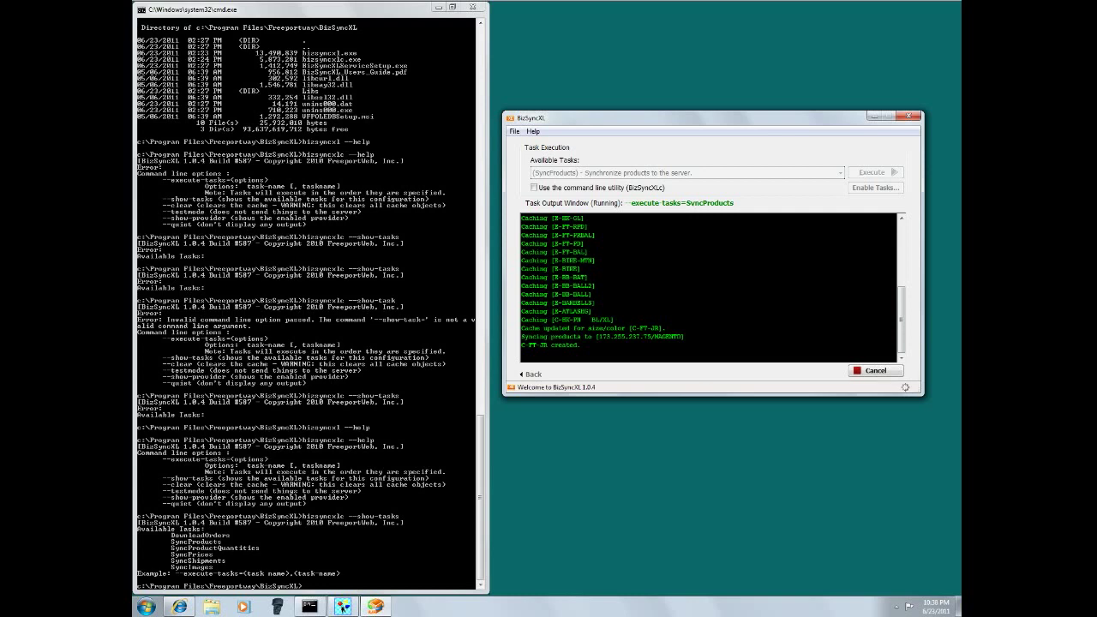
key("ctrl+super+f")
left_click(867, 5)
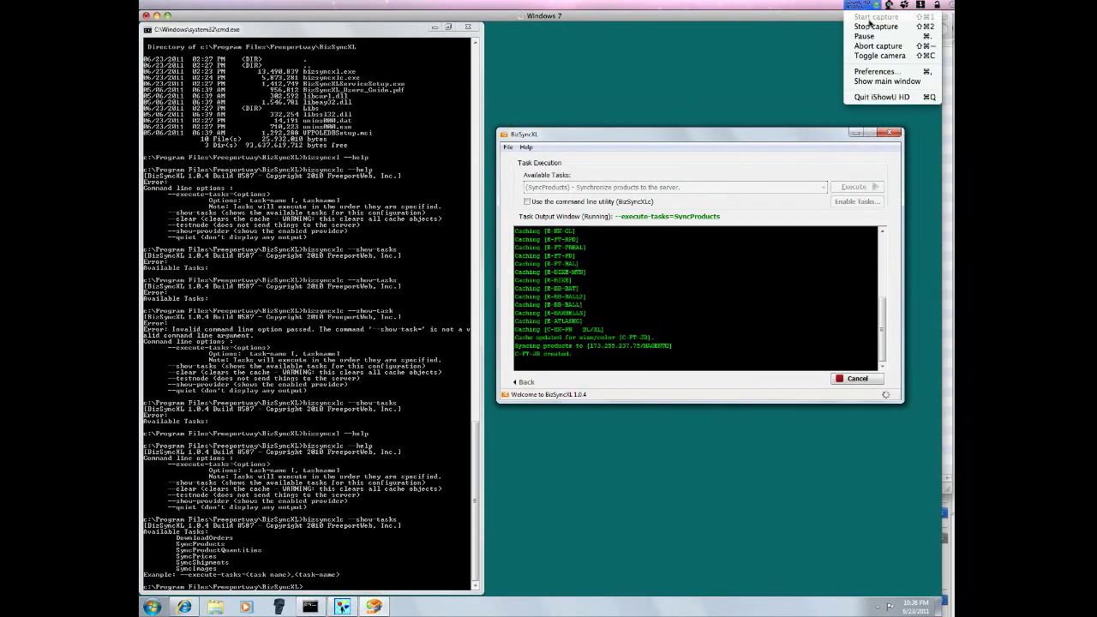
left_click(874, 25)
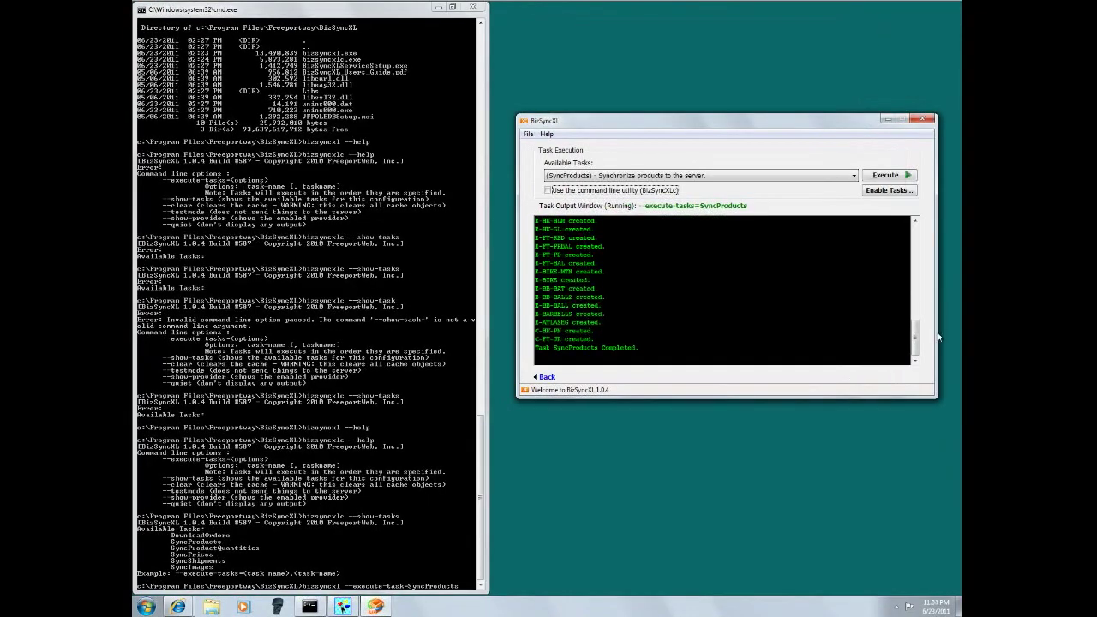
mouse_move(914, 341)
left_mouse_down()
mouse_move(914, 253)
mouse_move(914, 340)
left_mouse_up()
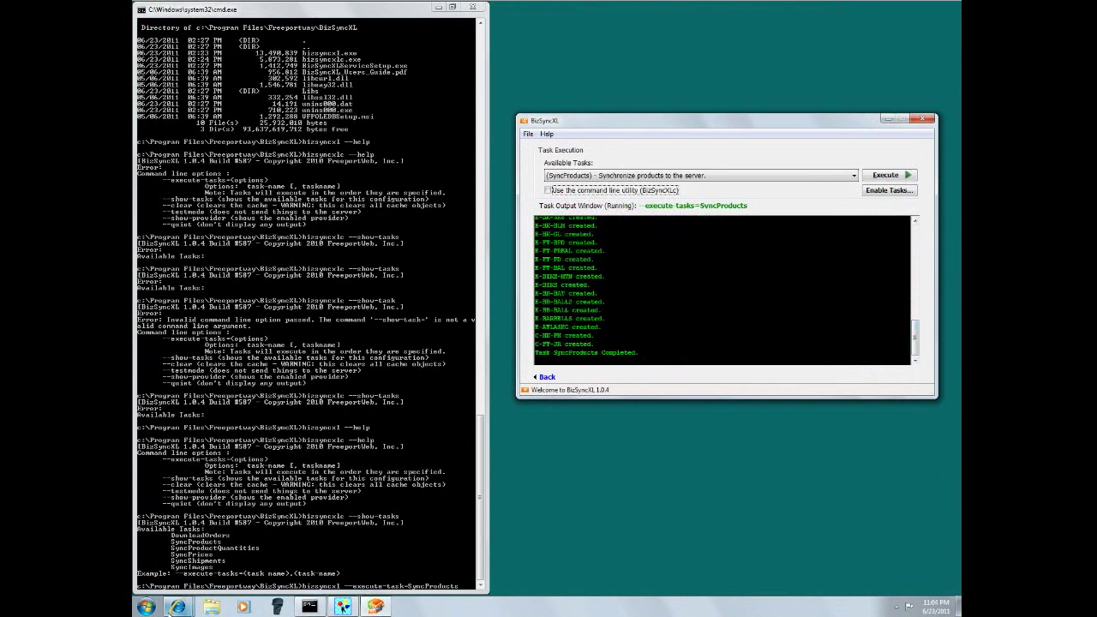
left_click(176, 610)
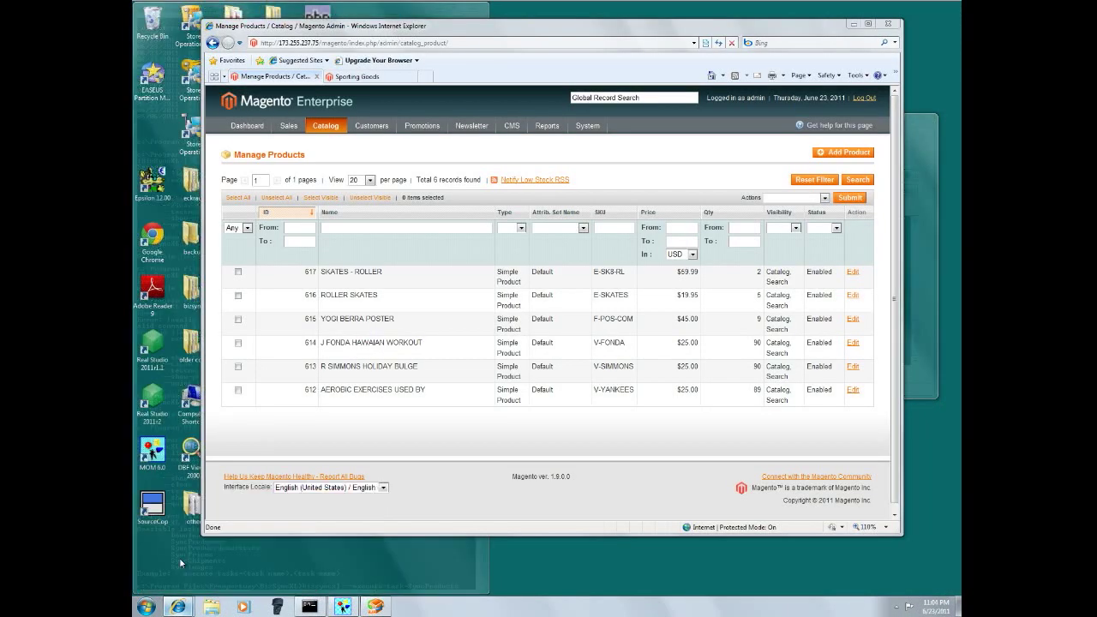
- Reload Manage Products showing 47 synced products and open BASEBALL, SOFTBALL (SKU E-BB-BALL) on page 2
left_click(180, 563)
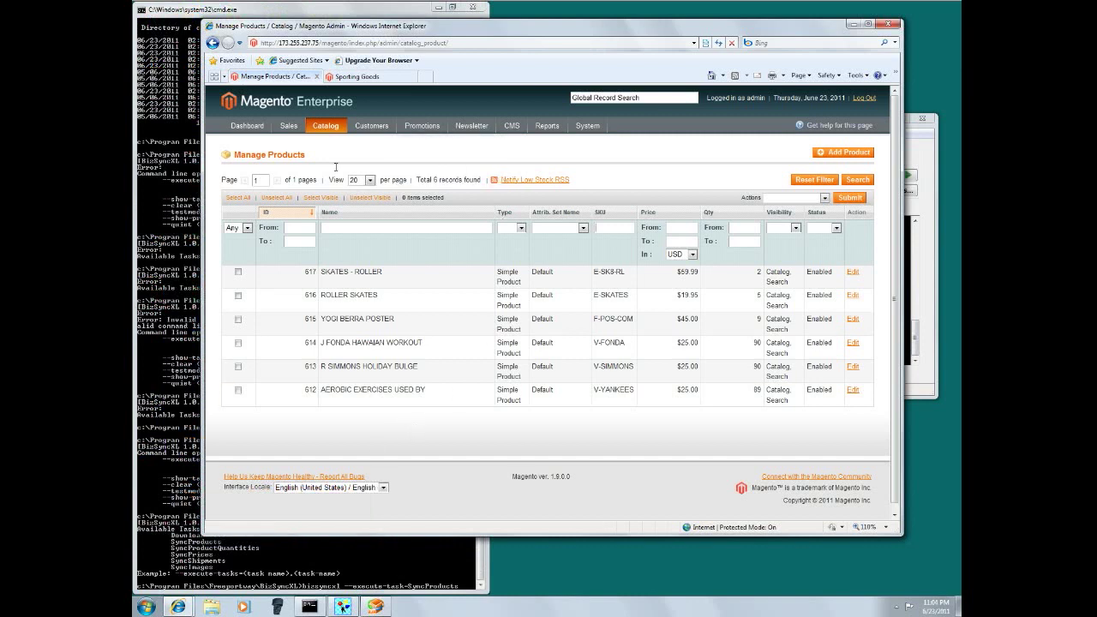
left_click(319, 142)
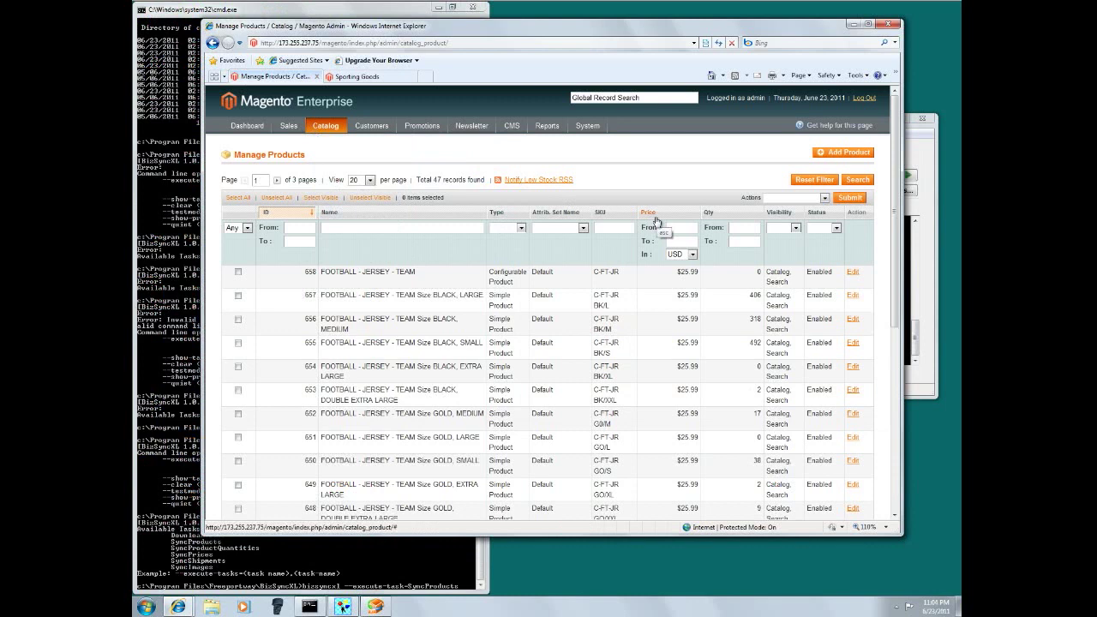
scroll(651, 243, "down", 1)
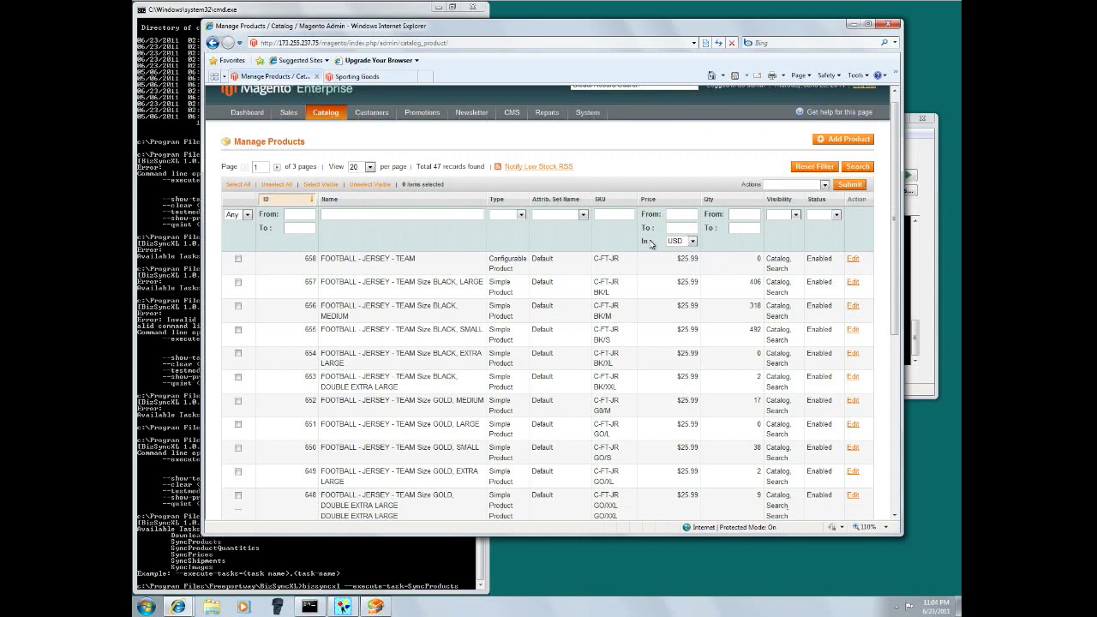
scroll(652, 243, "down", 5)
scroll(649, 244, "up", 4)
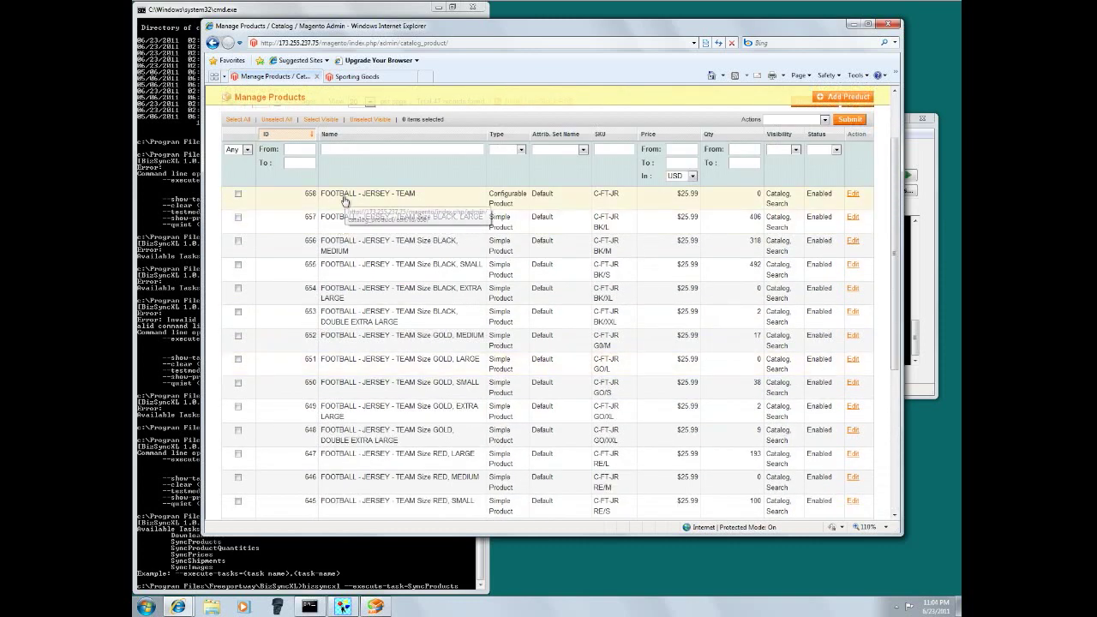
scroll(428, 266, "down", 5)
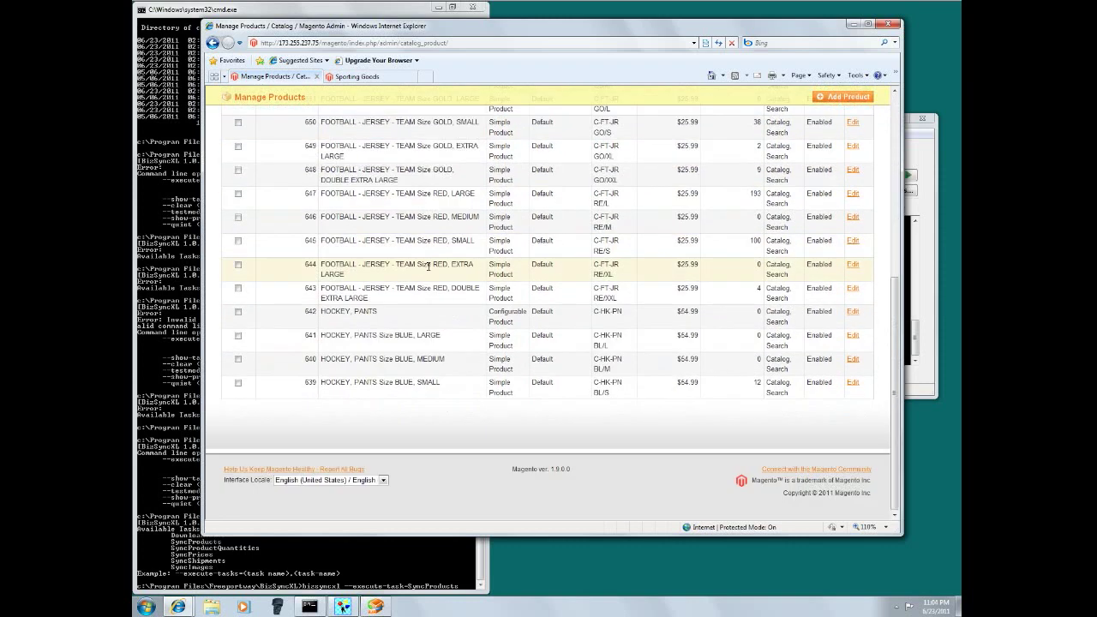
scroll(377, 271, "up", 7)
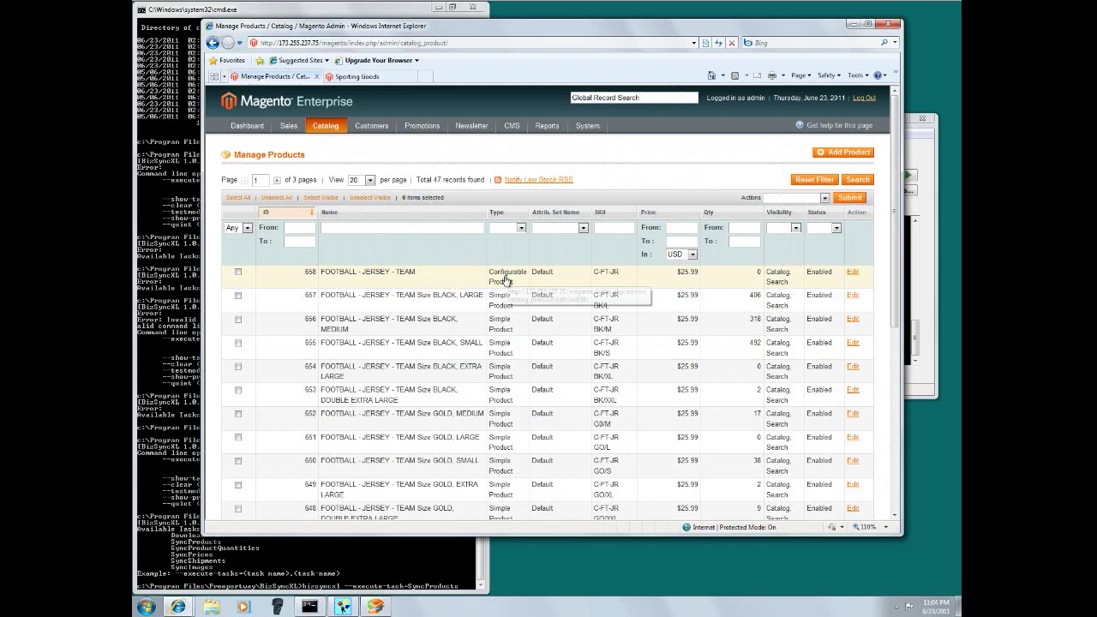
scroll(437, 309, "down", 5)
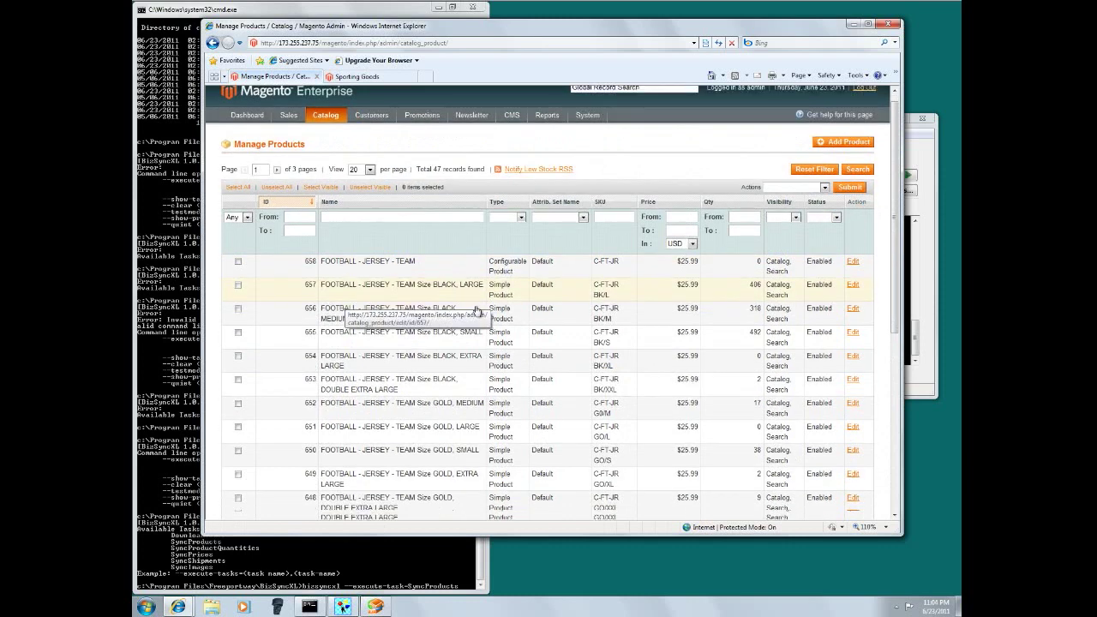
scroll(480, 310, "up", 5)
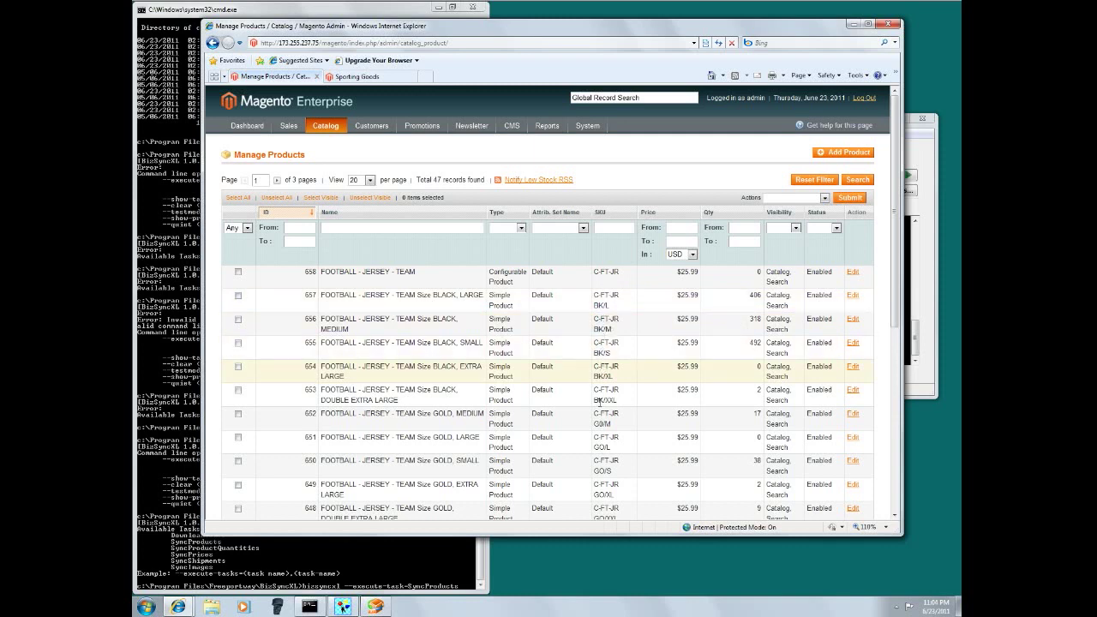
scroll(573, 416, "down", 5)
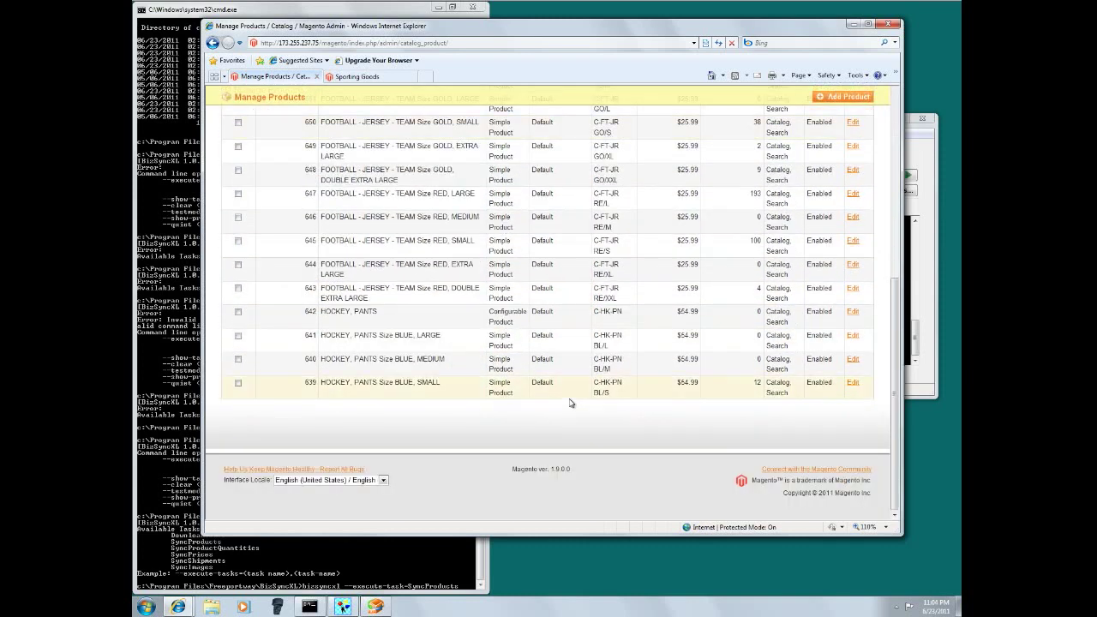
scroll(571, 403, "up", 5)
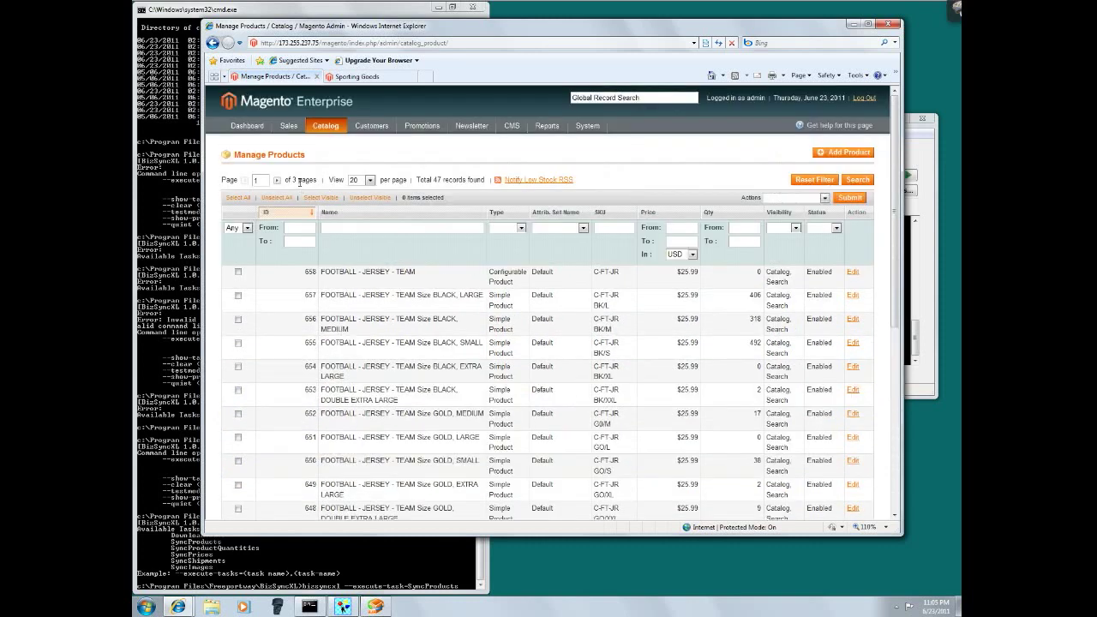
left_click(277, 180)
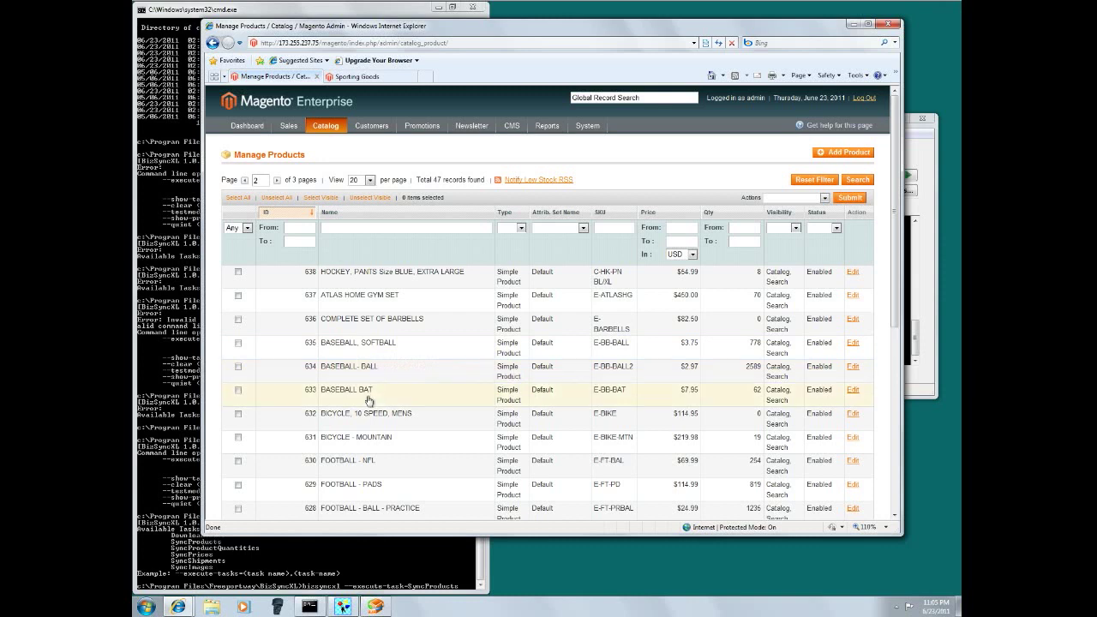
left_click(371, 346)
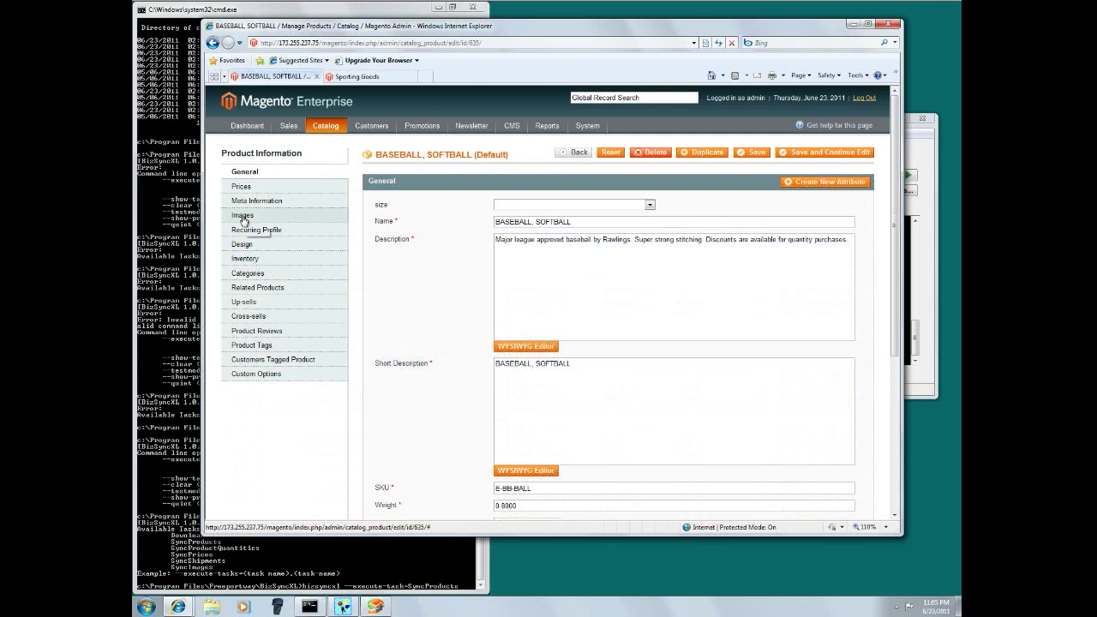
- Review the softball's synced images, tier prices, and long and short descriptions
left_click(243, 215)
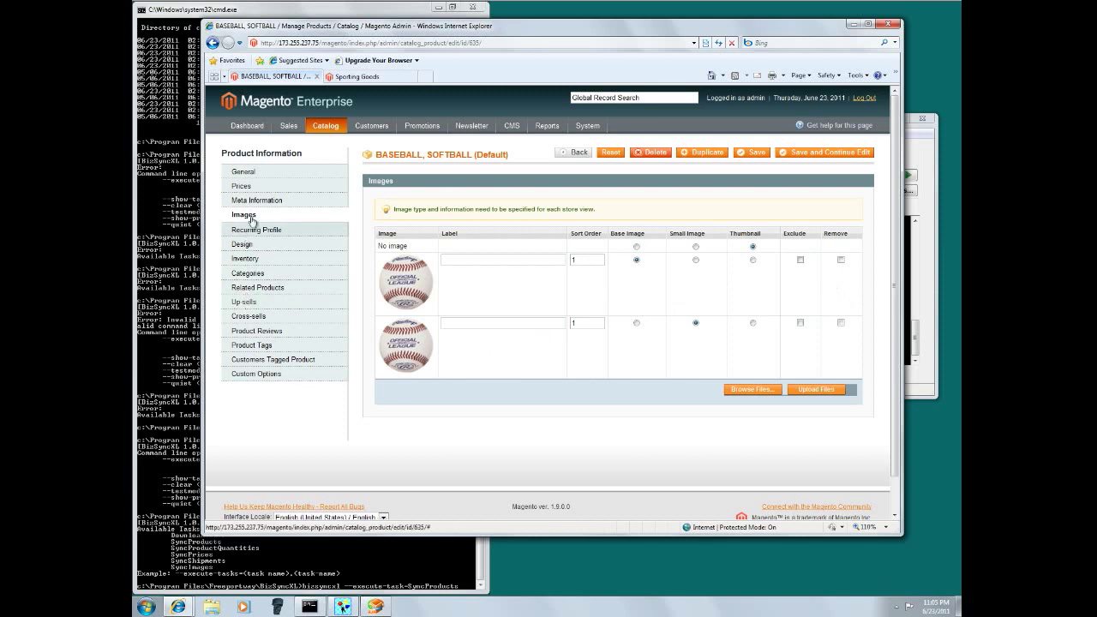
left_click(247, 187)
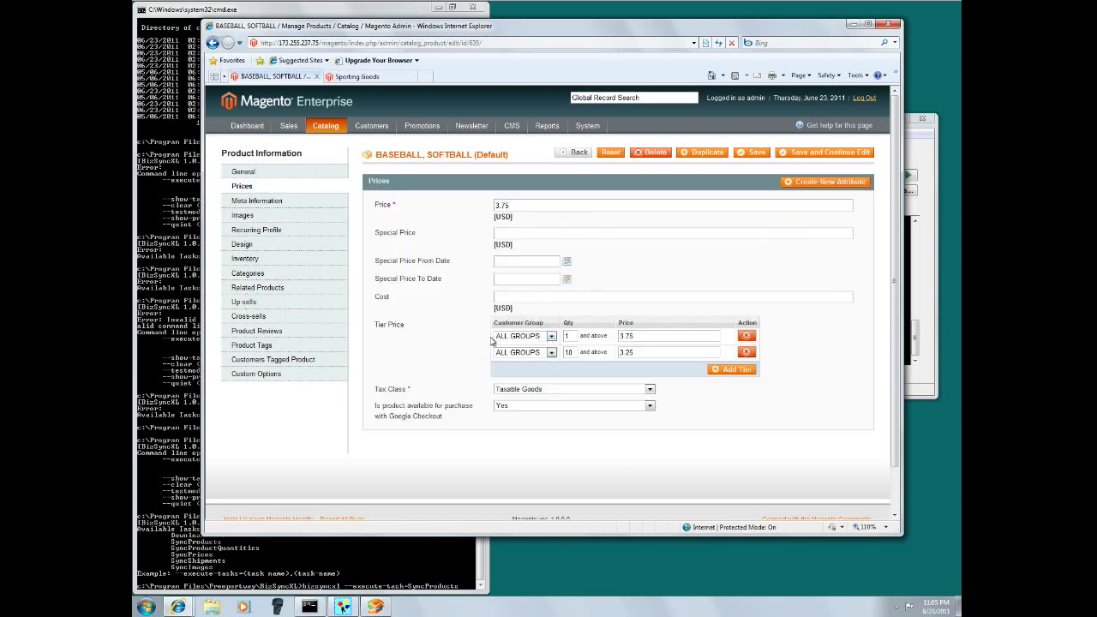
left_click_drag(374, 326, 404, 325)
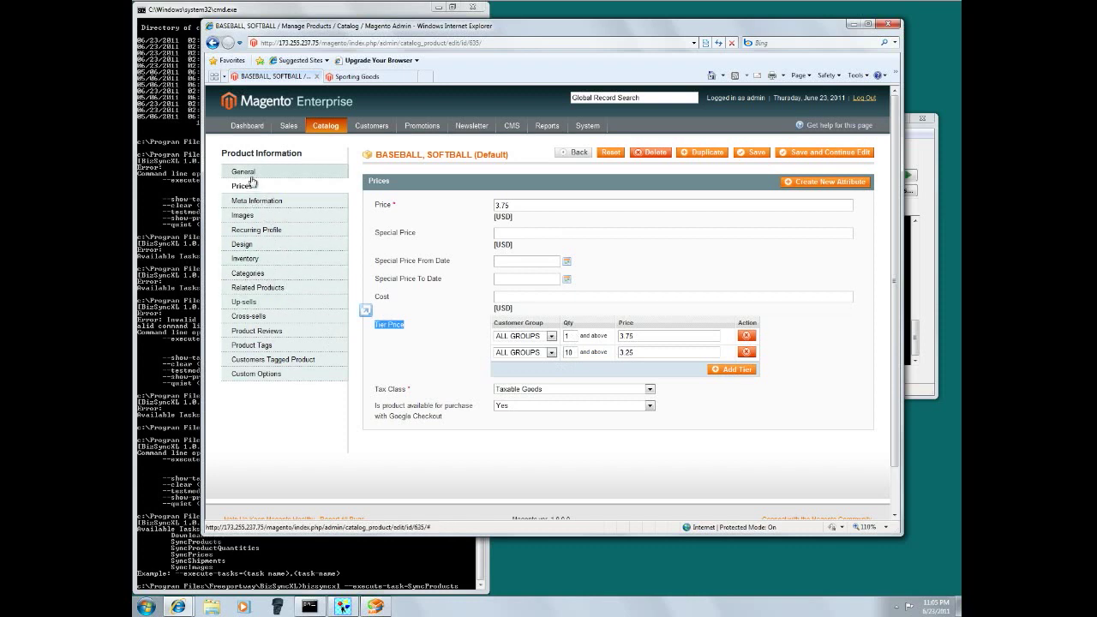
left_click(247, 176)
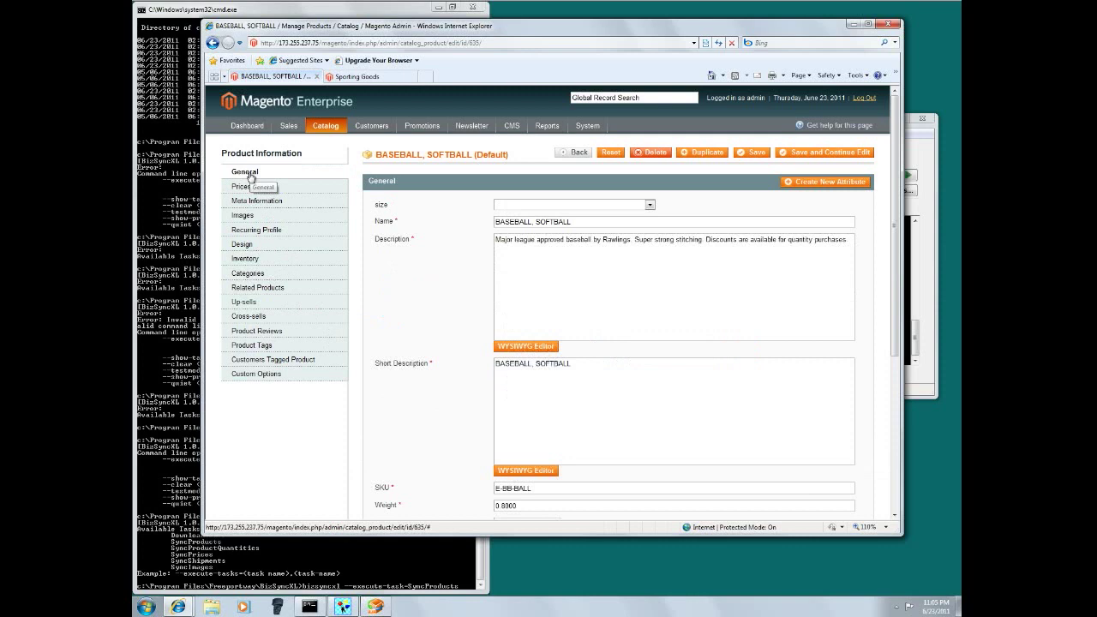
left_click_drag(496, 240, 835, 245)
left_click_drag(623, 374, 480, 373)
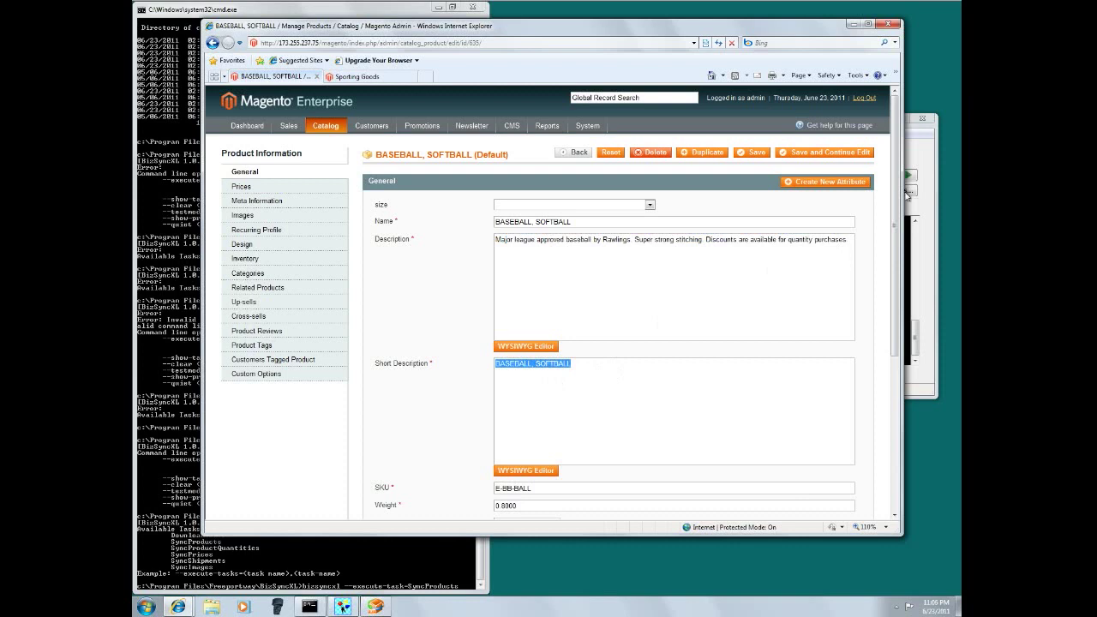
- Return to Manage Products page 1 listing FOOTBALL - JERSEY - TEAM and its C-FT-JR variants
left_click(581, 404)
left_click(336, 144)
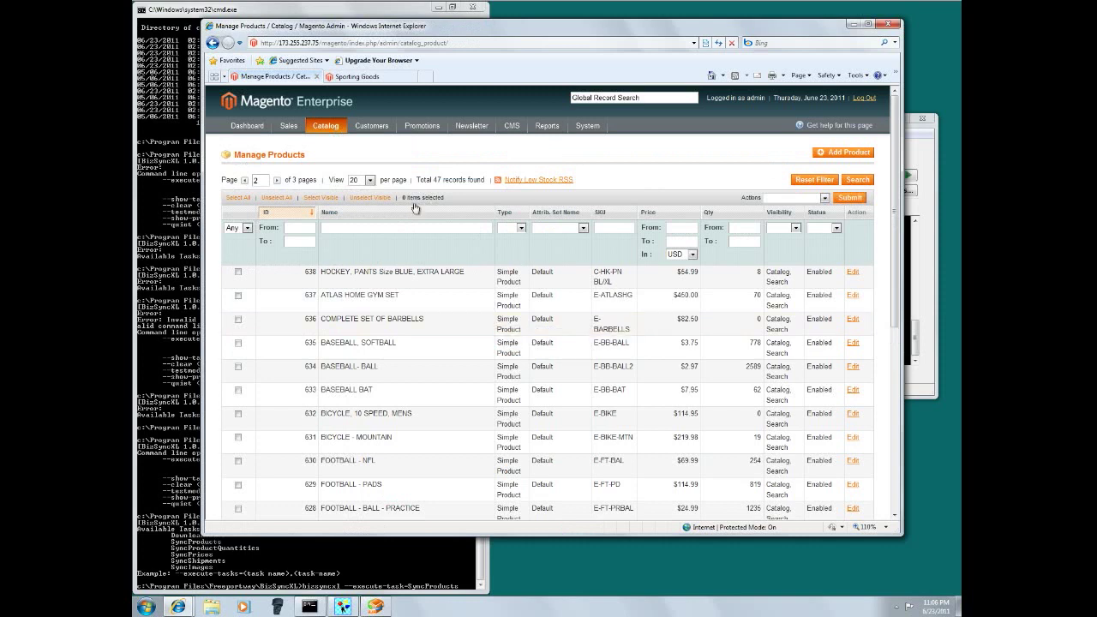
left_click(244, 181)
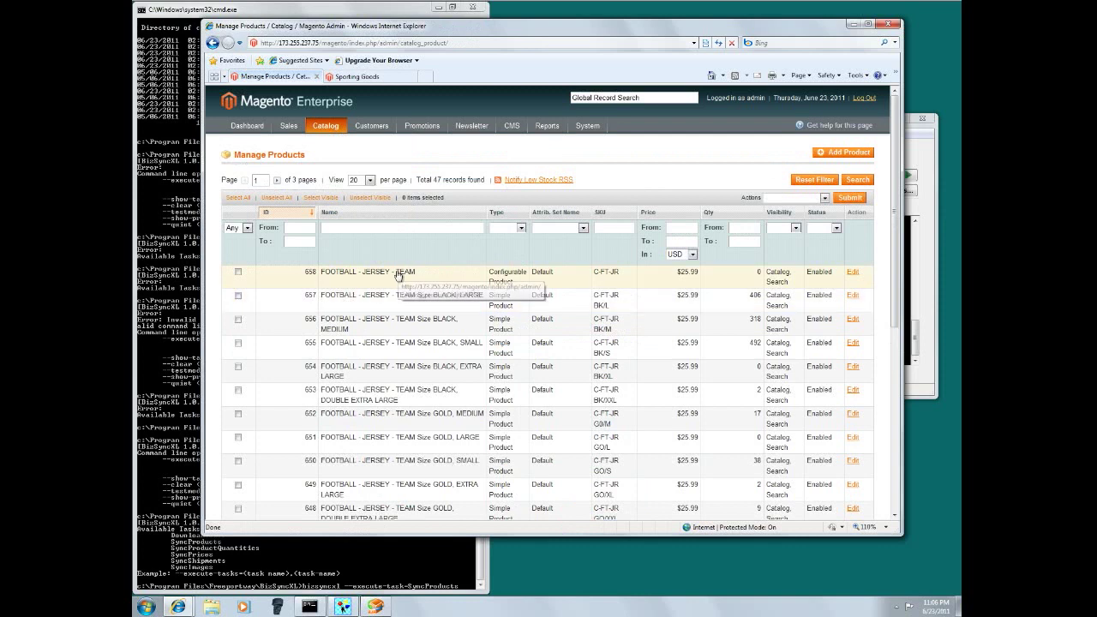
- Open FOOTBALL - JERSEY - TEAM and review its synced description, price settings and three jersey images
left_click(397, 275)
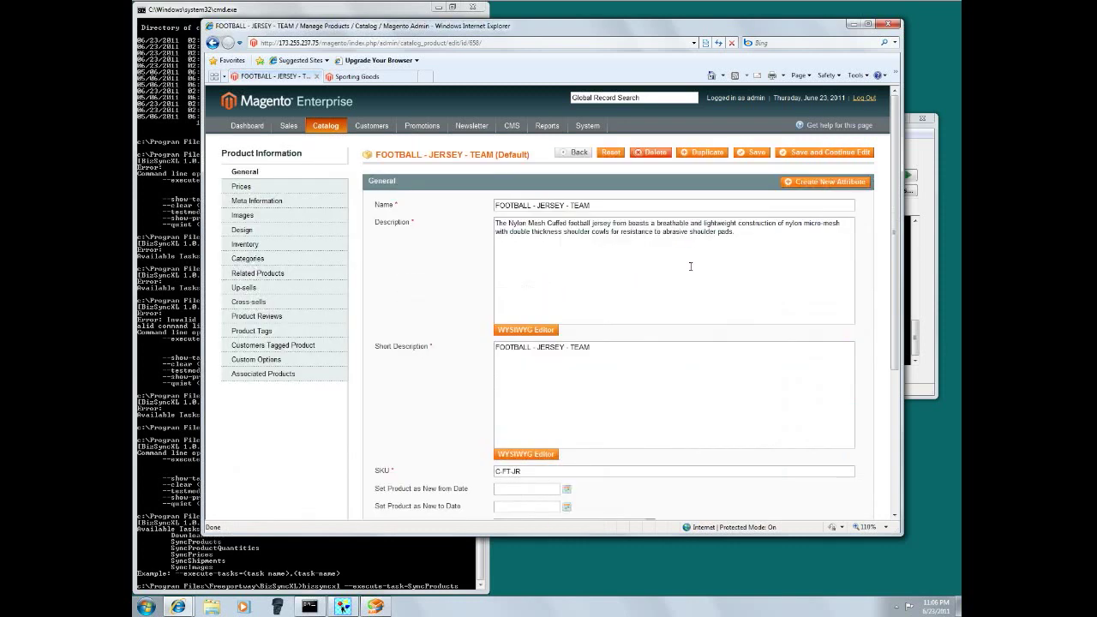
left_click_drag(741, 239, 523, 208)
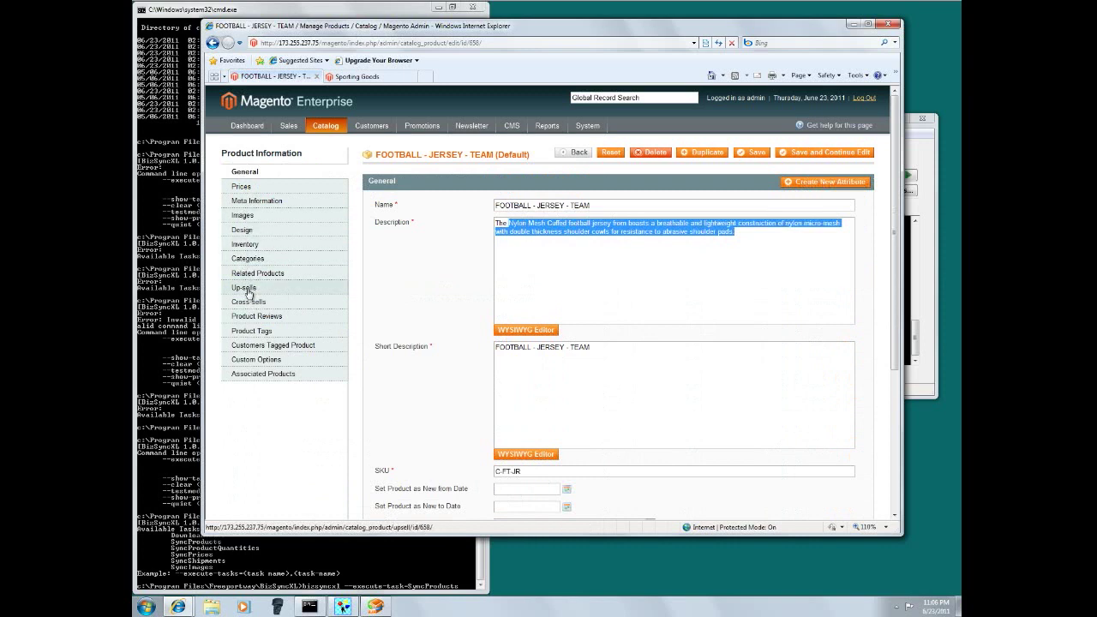
left_click(246, 188)
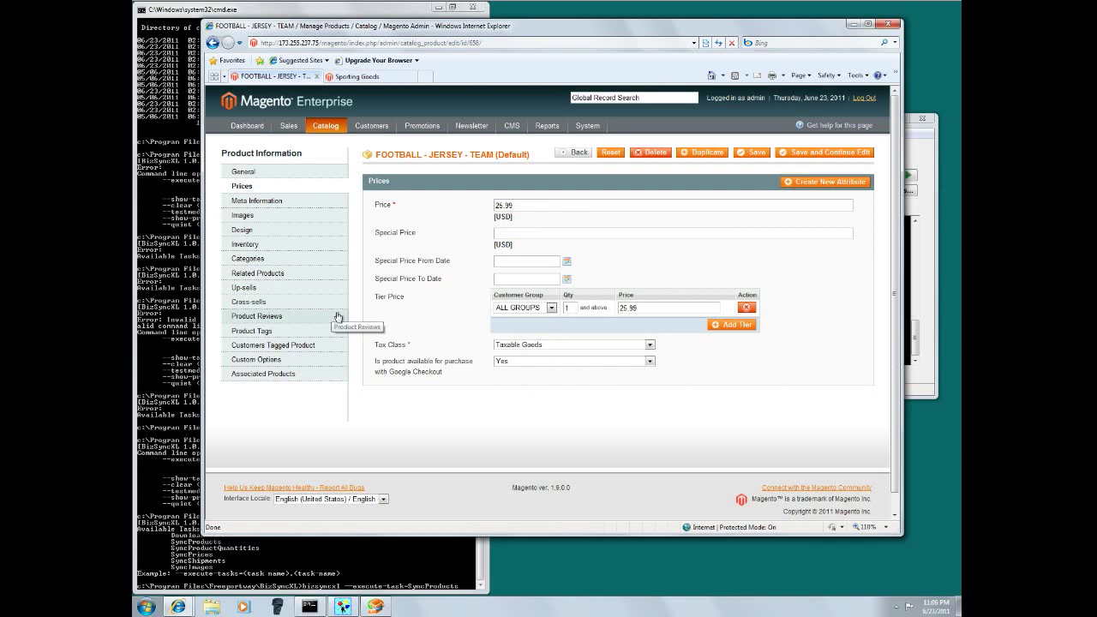
left_click(243, 216)
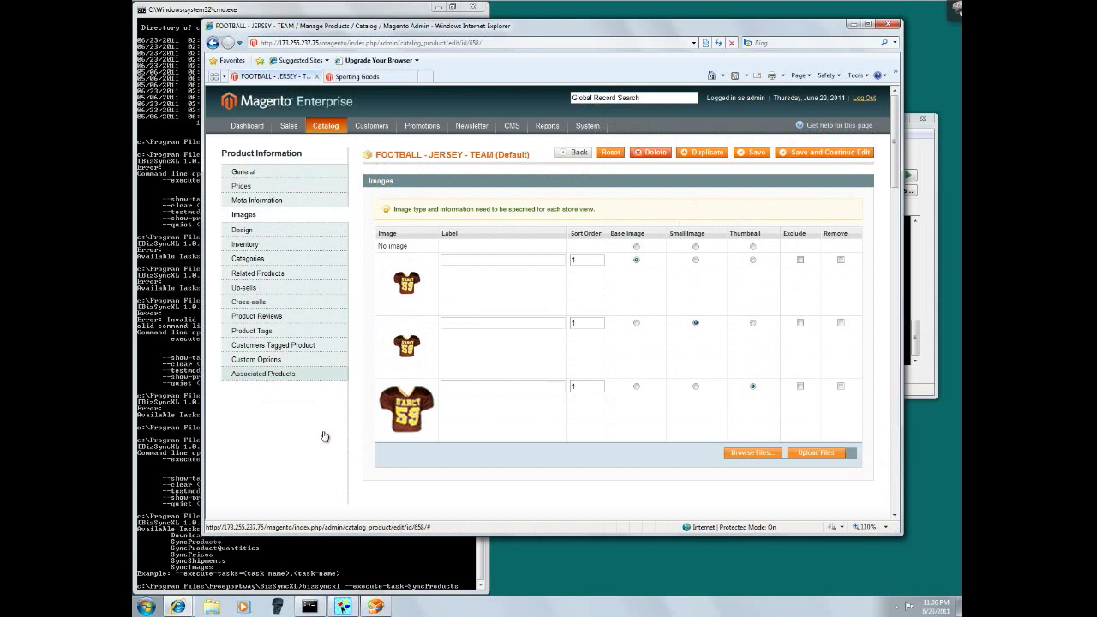
left_click(276, 373)
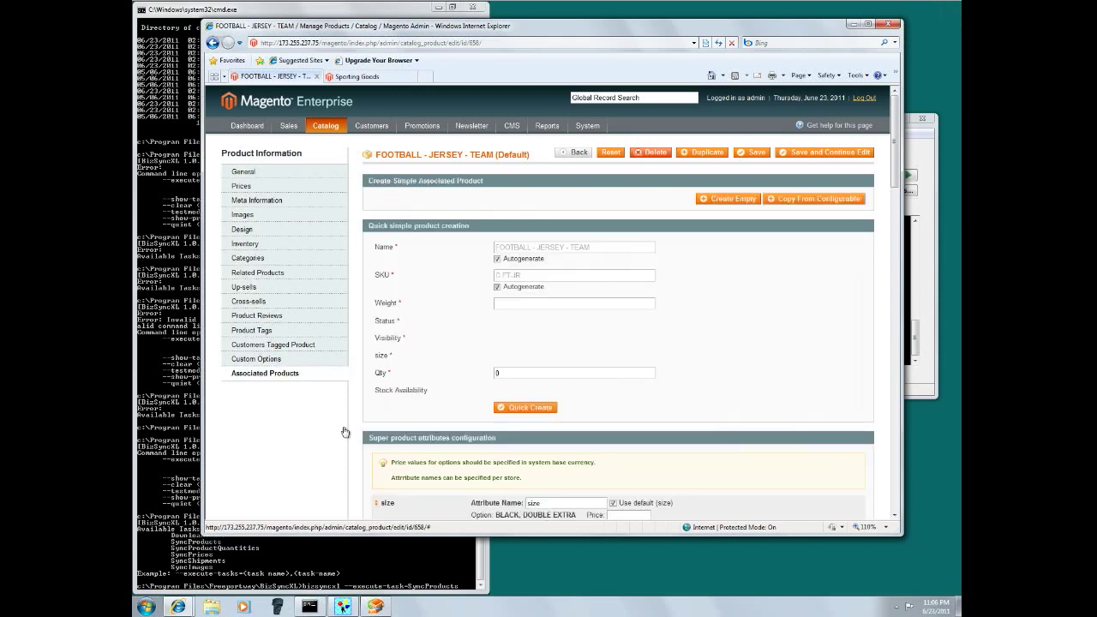
scroll(322, 431, "down", 5)
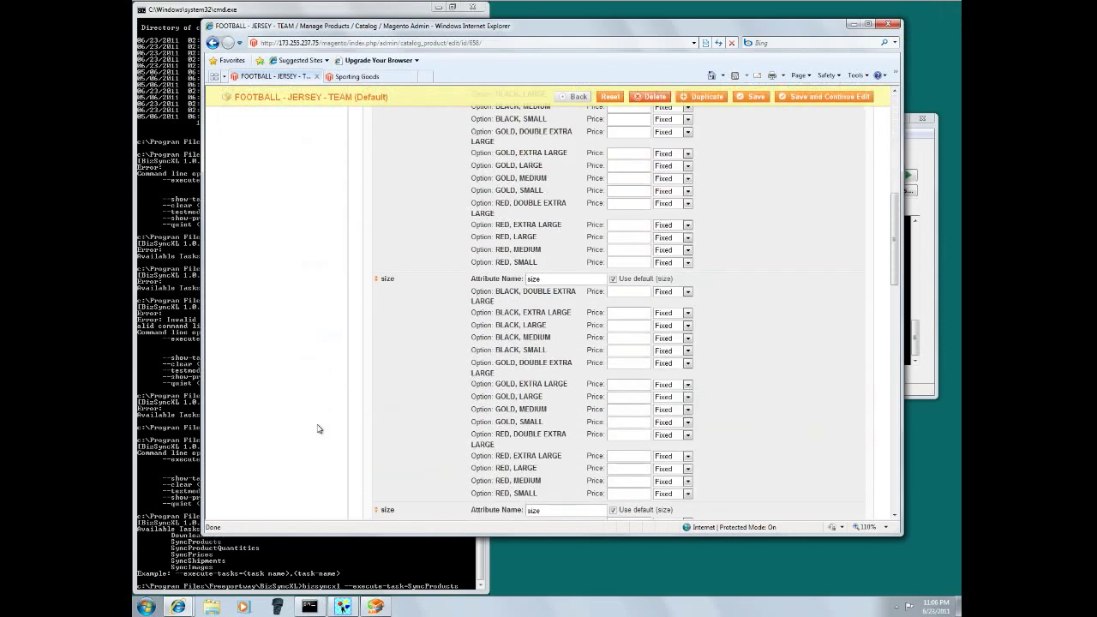
scroll(318, 428, "down", 5)
scroll(318, 429, "down", 5)
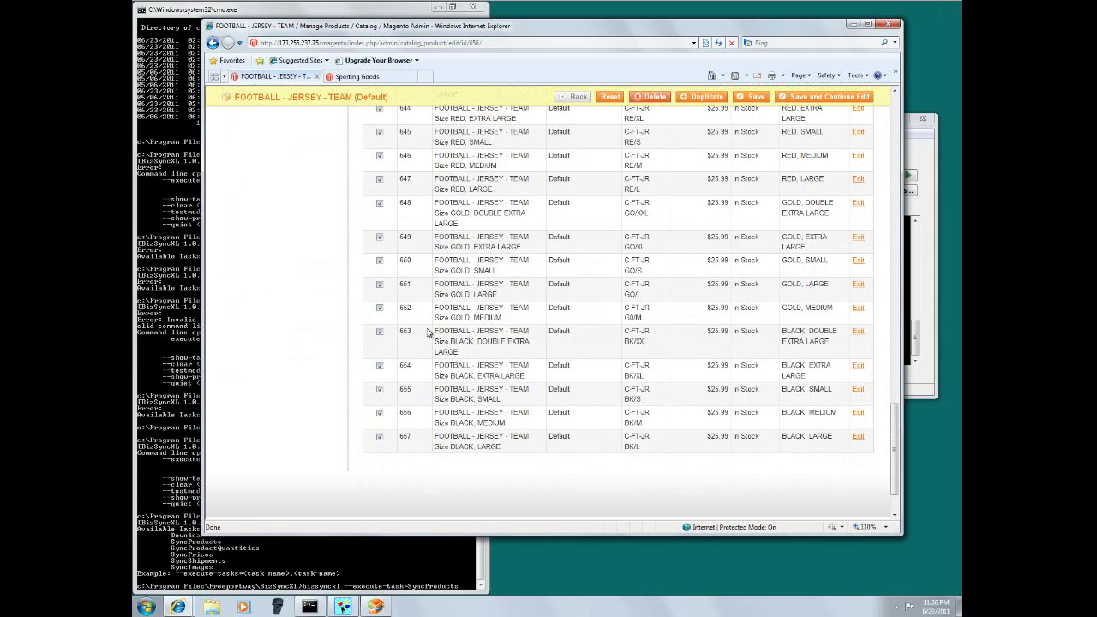
scroll(532, 393, "up", 3)
scroll(531, 393, "down", 2)
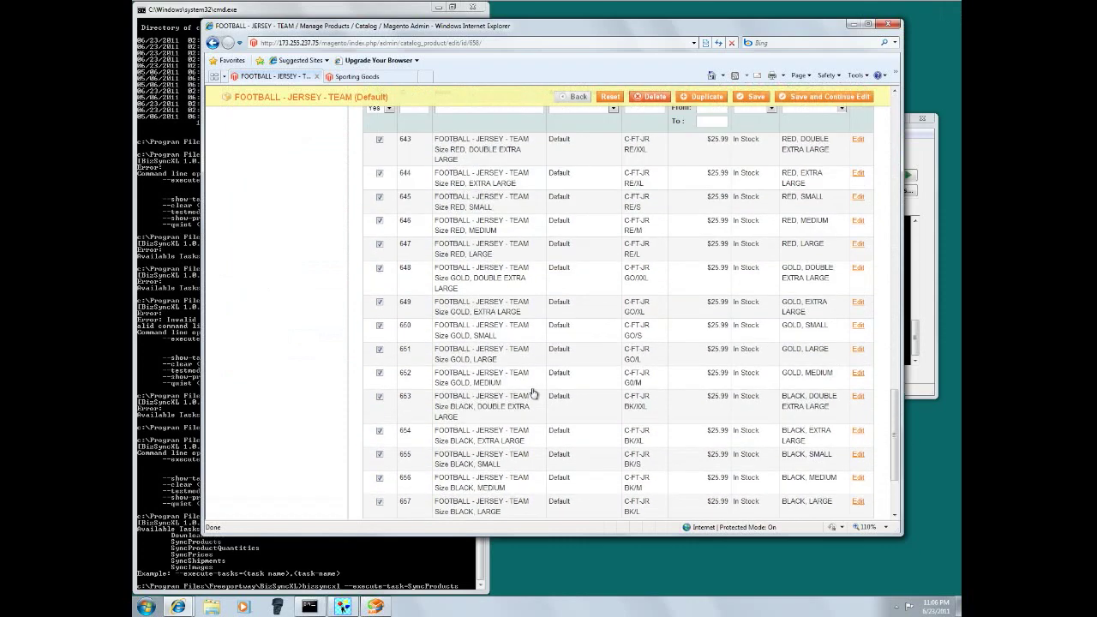
scroll(531, 392, "up", 2)
scroll(531, 392, "down", 1)
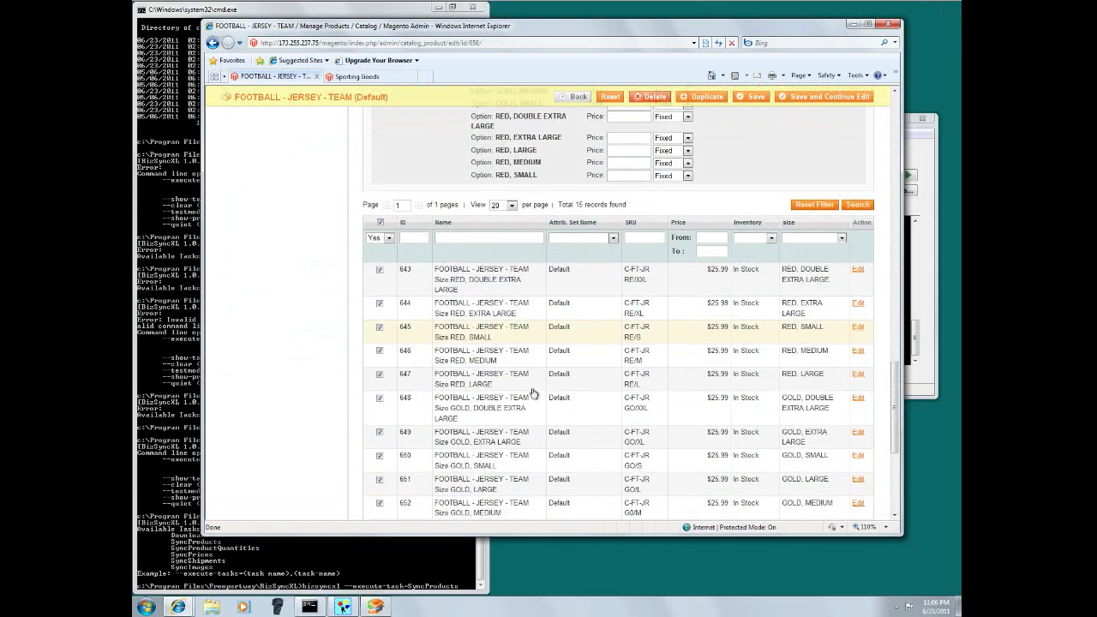
left_click(653, 289)
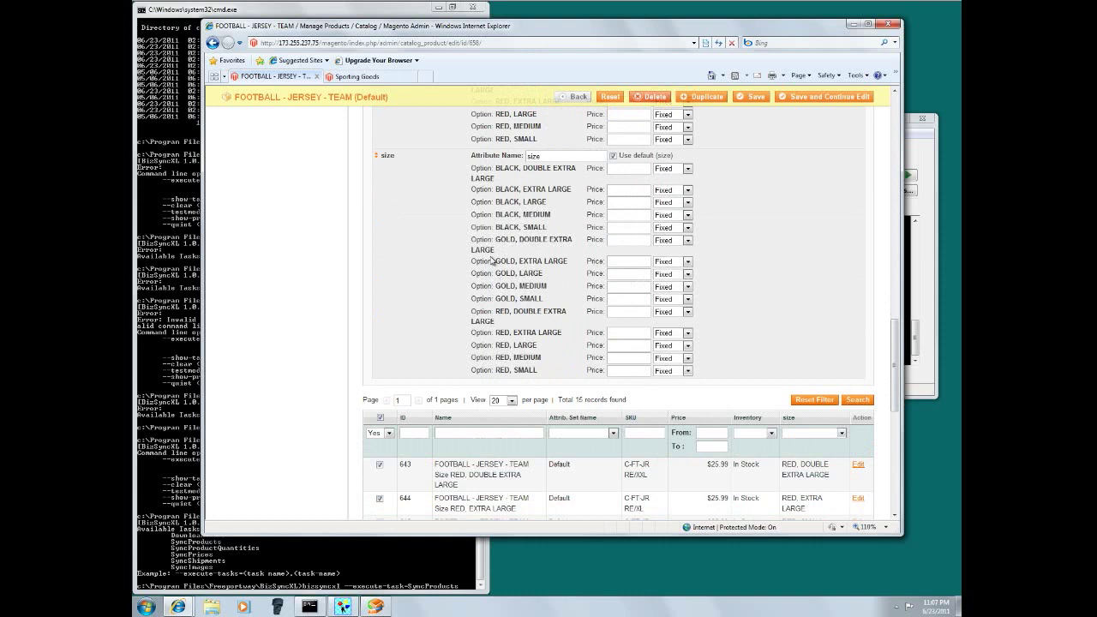
scroll(421, 312, "up", 10)
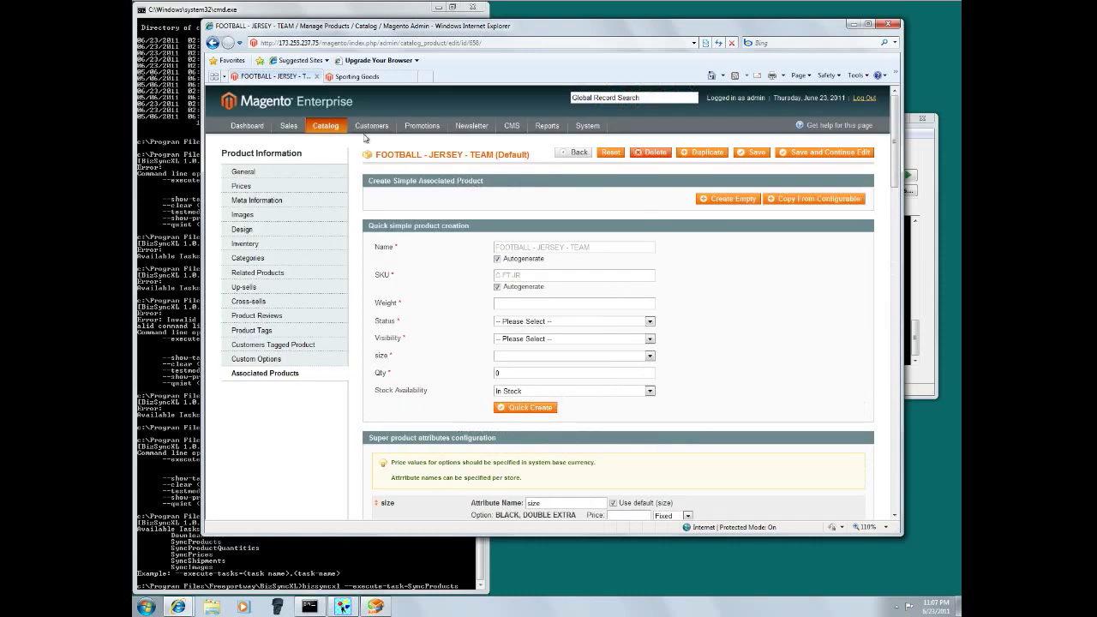
- Inspect the Default attribute set, then return to Manage Products showing all 47 records
mouse_move(327, 127)
mouse_move(337, 174)
left_click(379, 196)
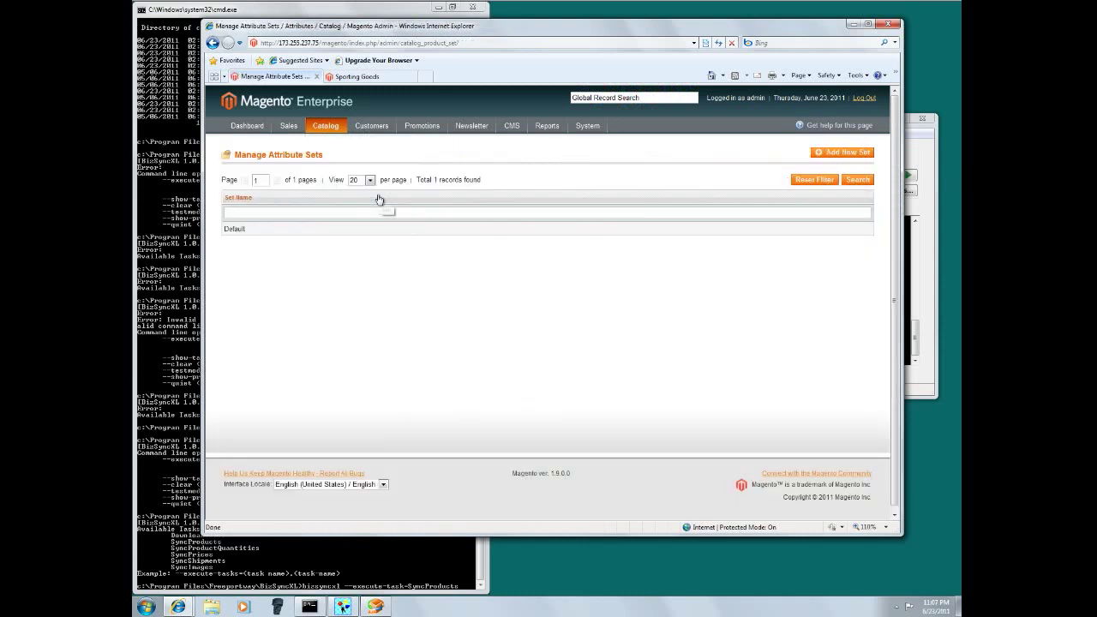
left_click(234, 231)
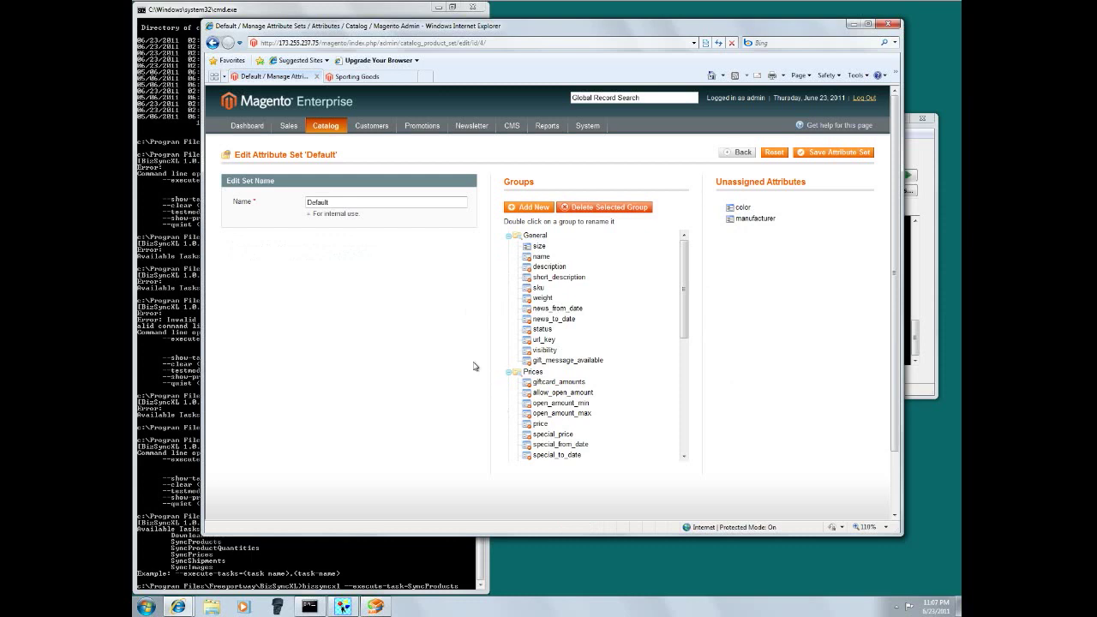
mouse_move(325, 130)
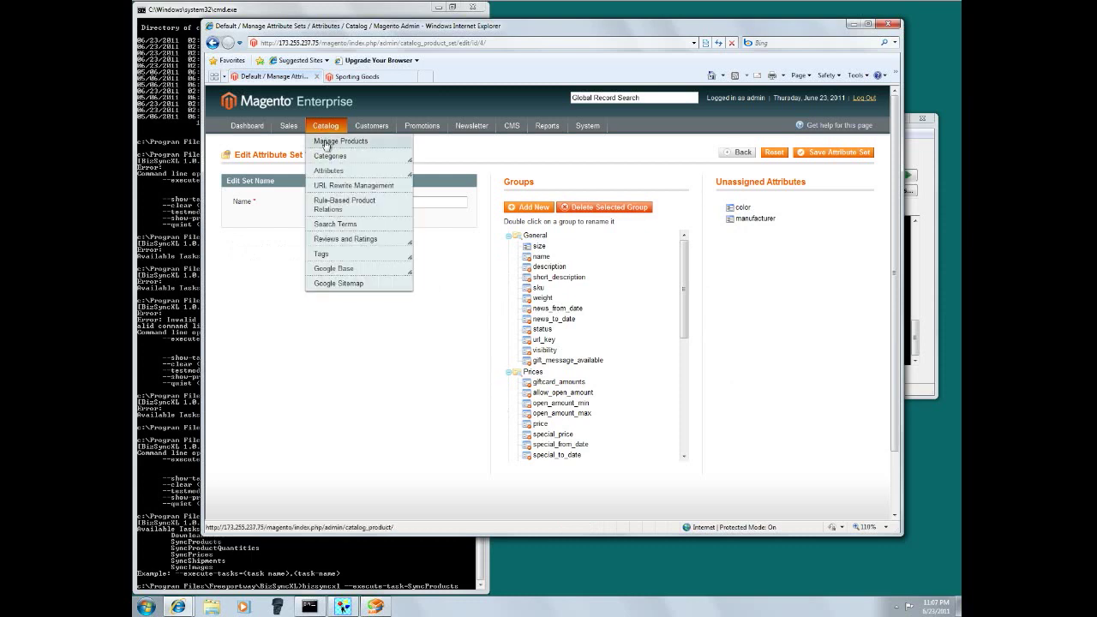
left_click(326, 143)
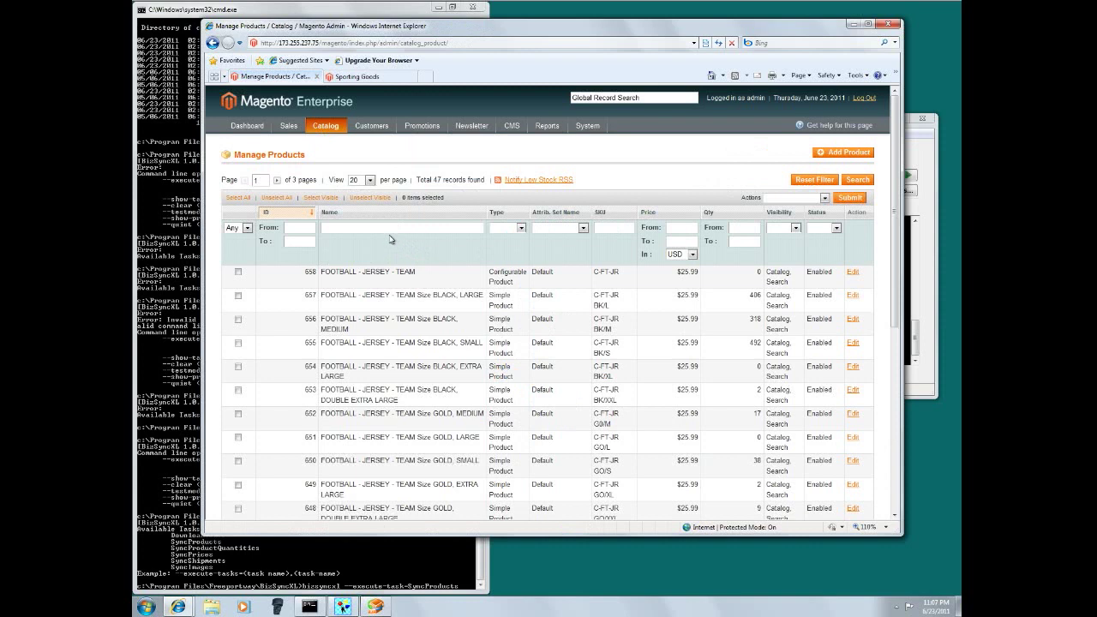
scroll(539, 283, "down", 5)
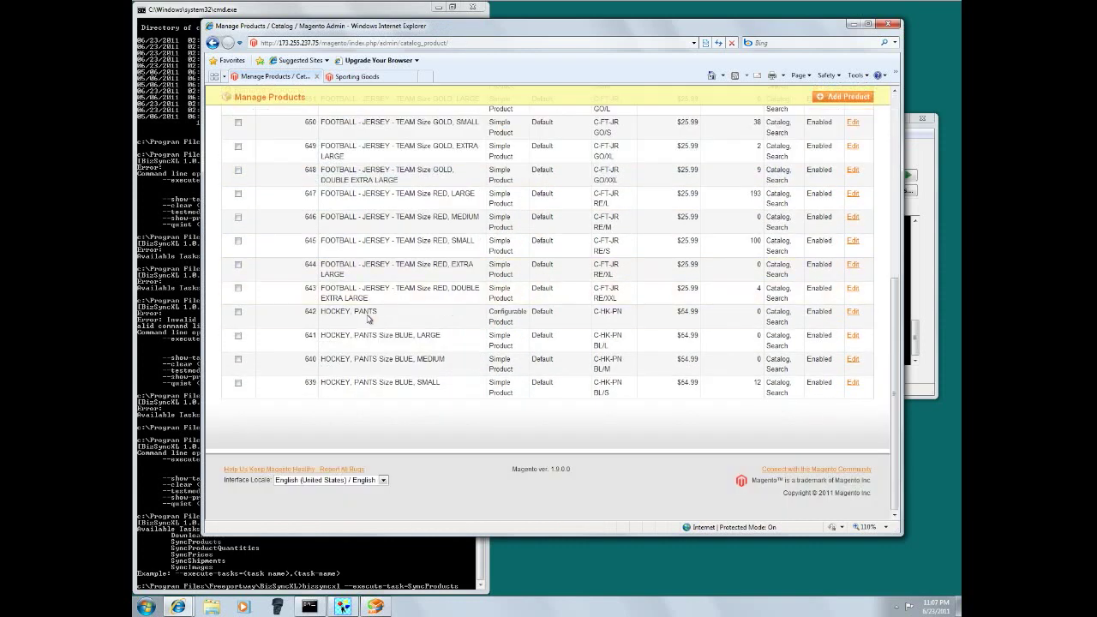
scroll(369, 317, "up", 5)
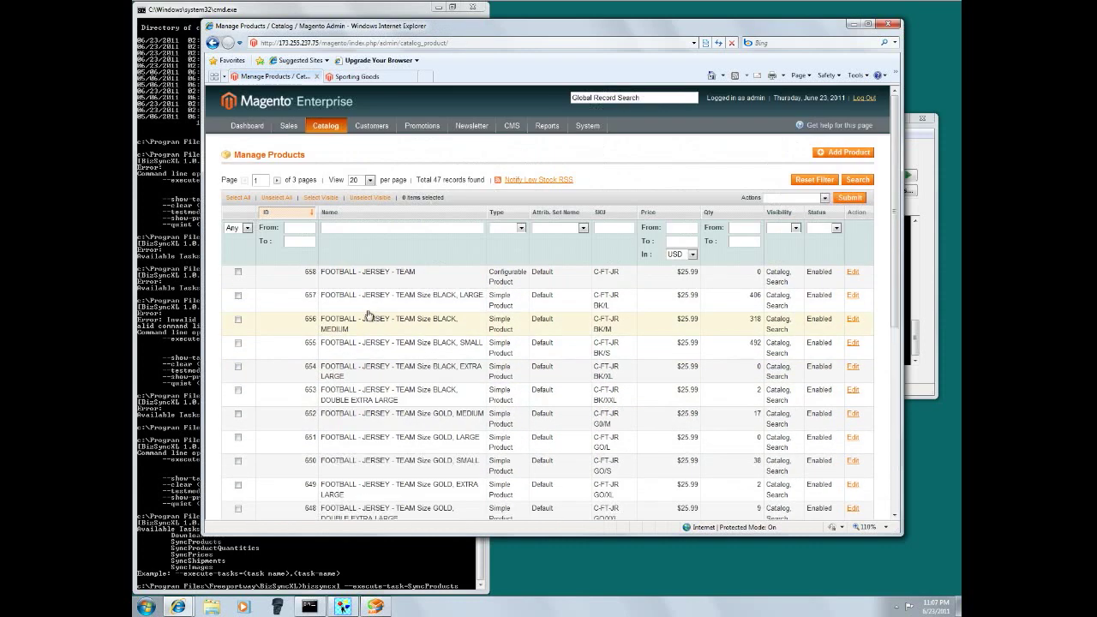
mouse_move(318, 134)
mouse_move(332, 159)
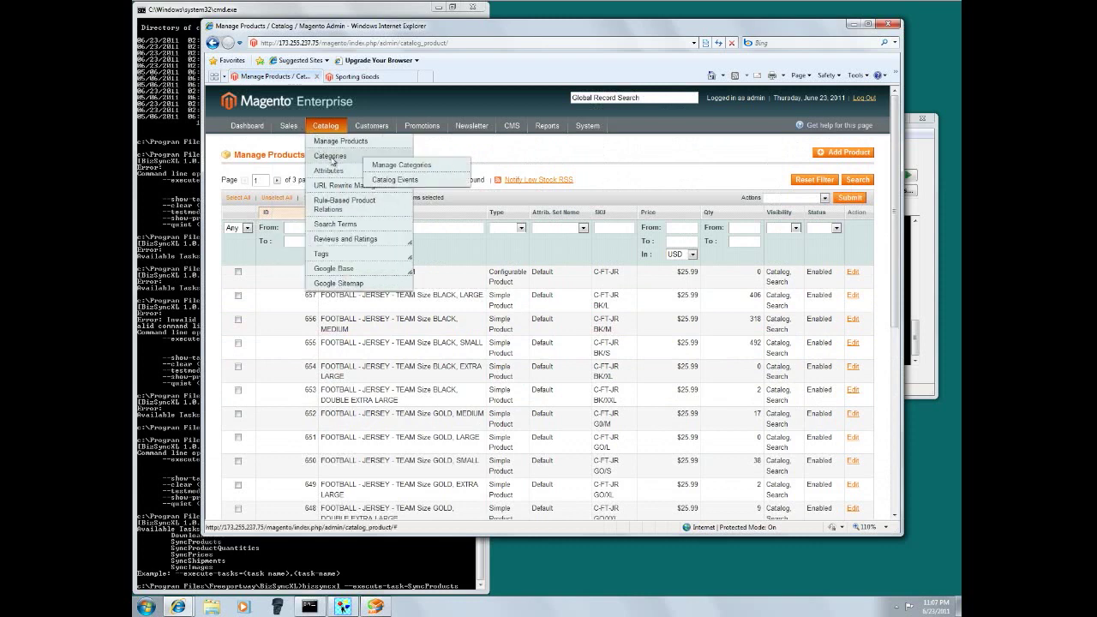
- List all products in the Sporting Goods category's product grid with the filter reset, page 2
left_click(400, 168)
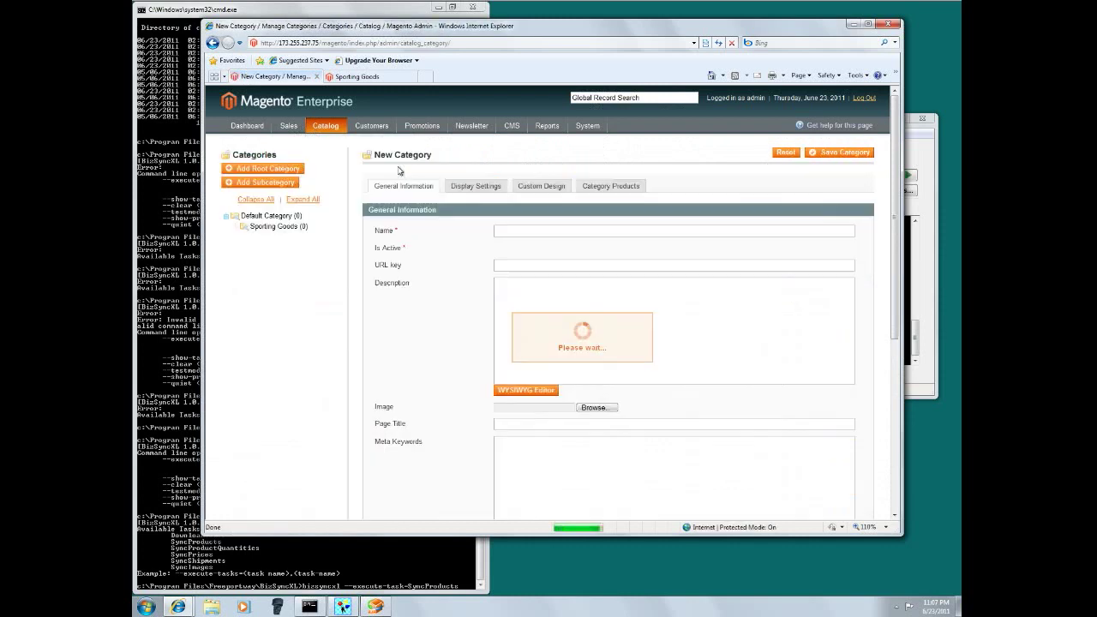
left_click(272, 226)
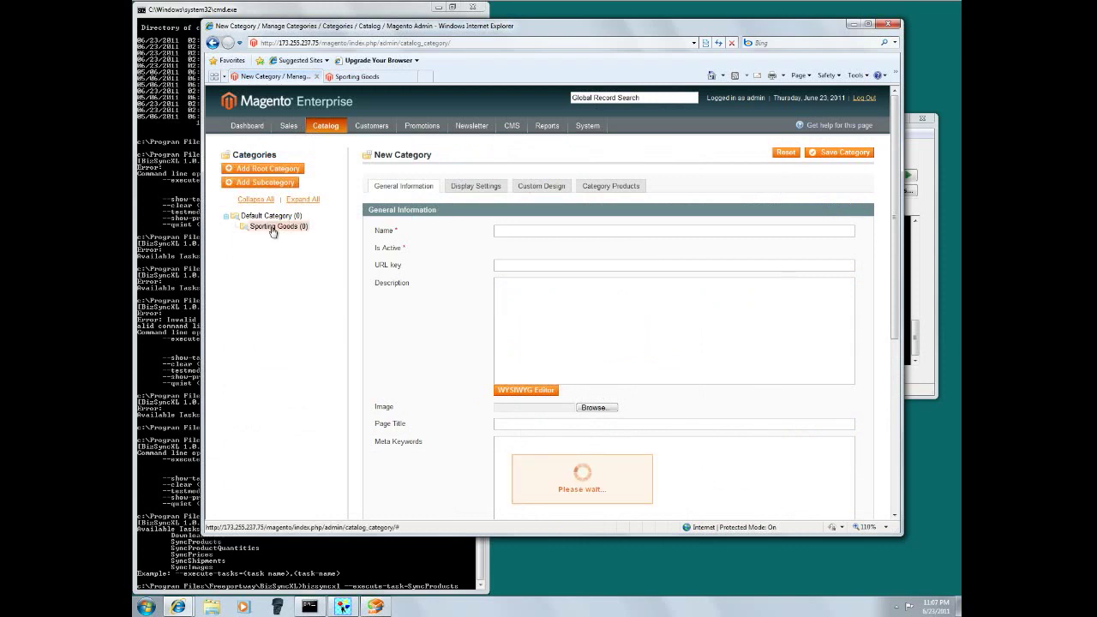
left_click(613, 186)
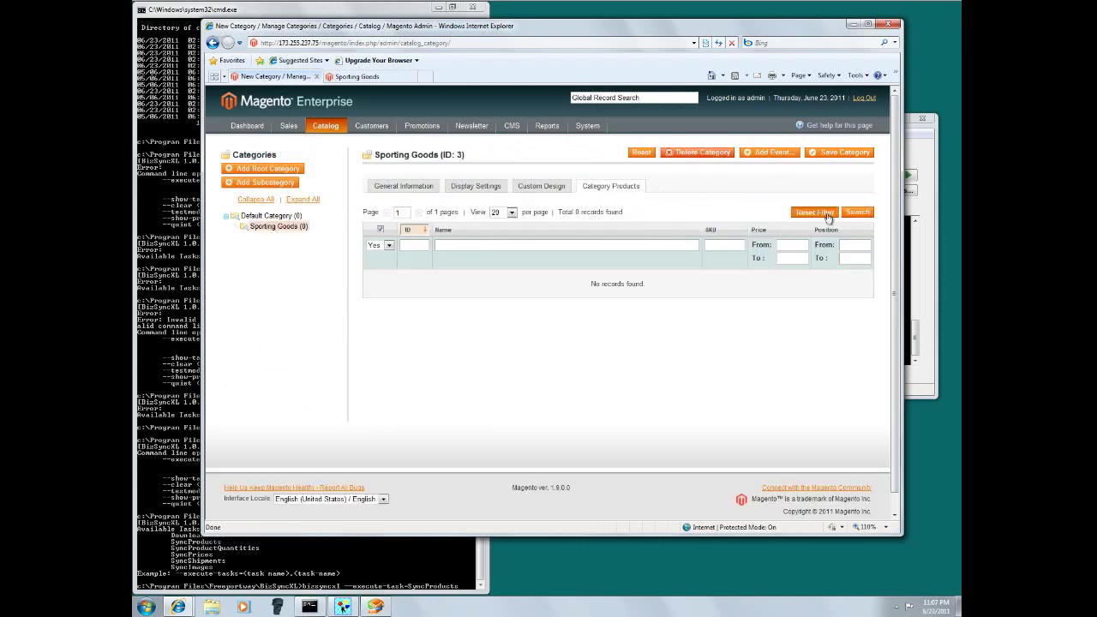
left_click(815, 212)
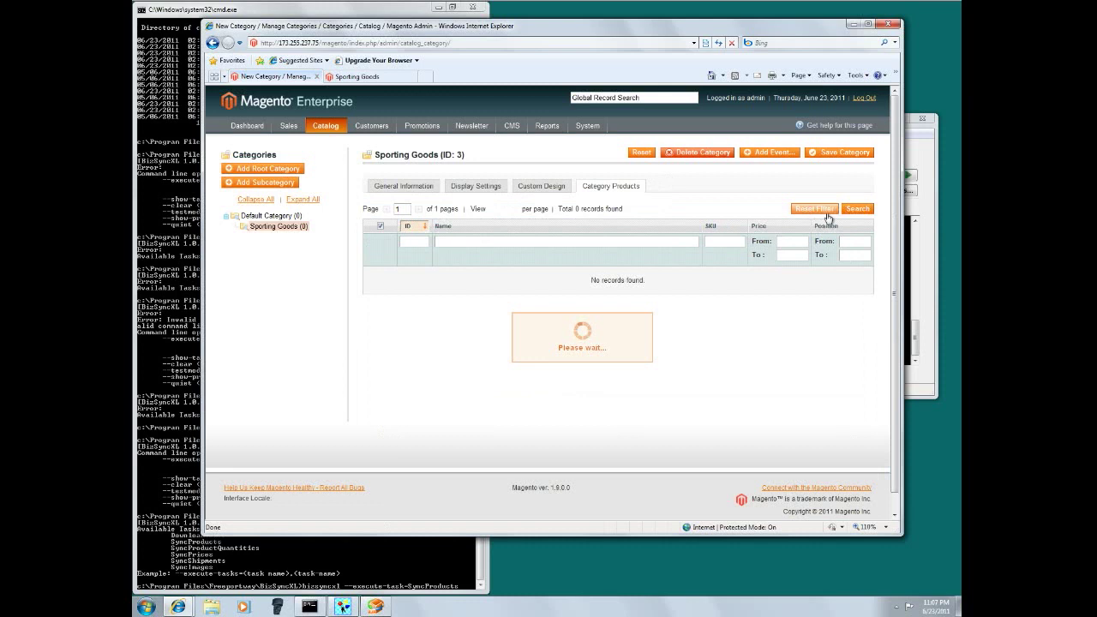
scroll(745, 260, "down", 5)
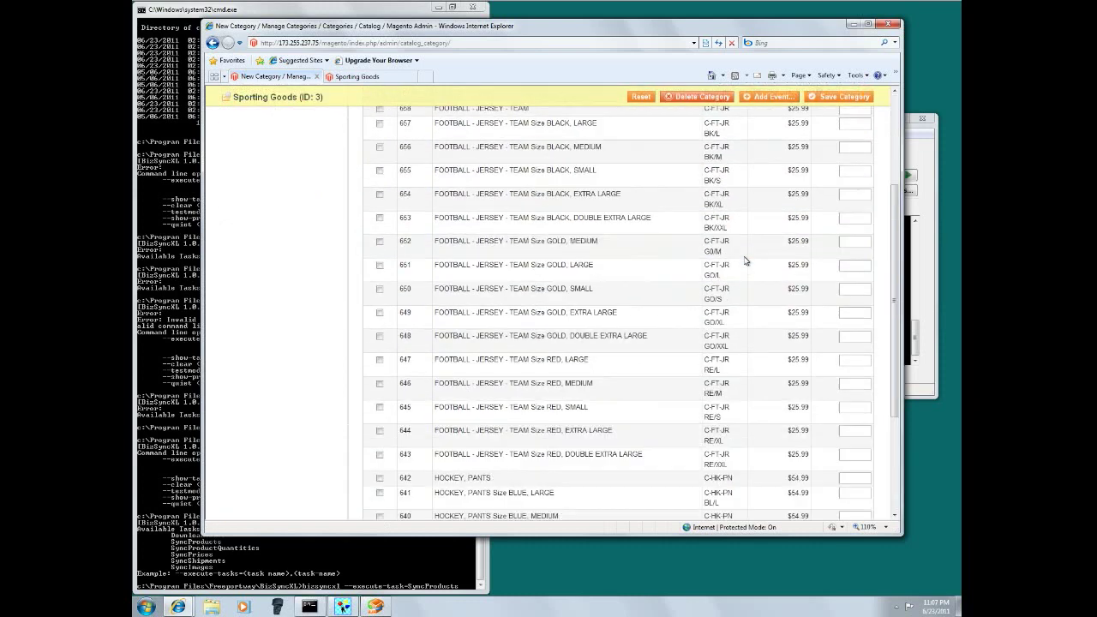
scroll(745, 261, "up", 3)
left_click(419, 209)
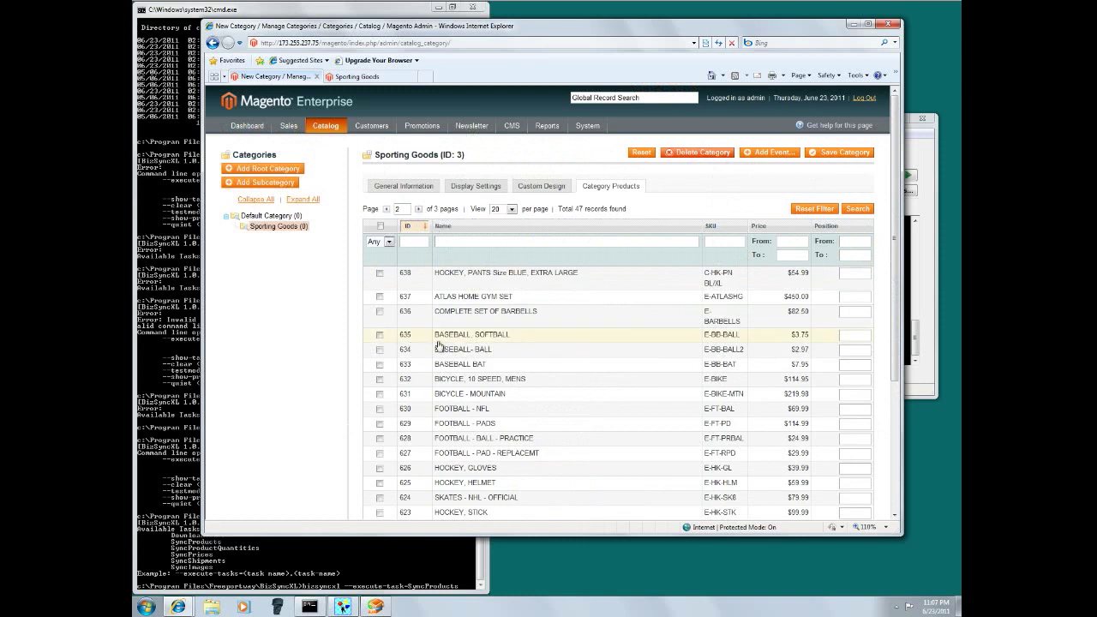
- Assign ATLAS HOME GYM SET, COMPLETE SET OF BARBELLS, BASEBALL, SOFTBALL and BASEBALL- BALL, then save
left_click(379, 297)
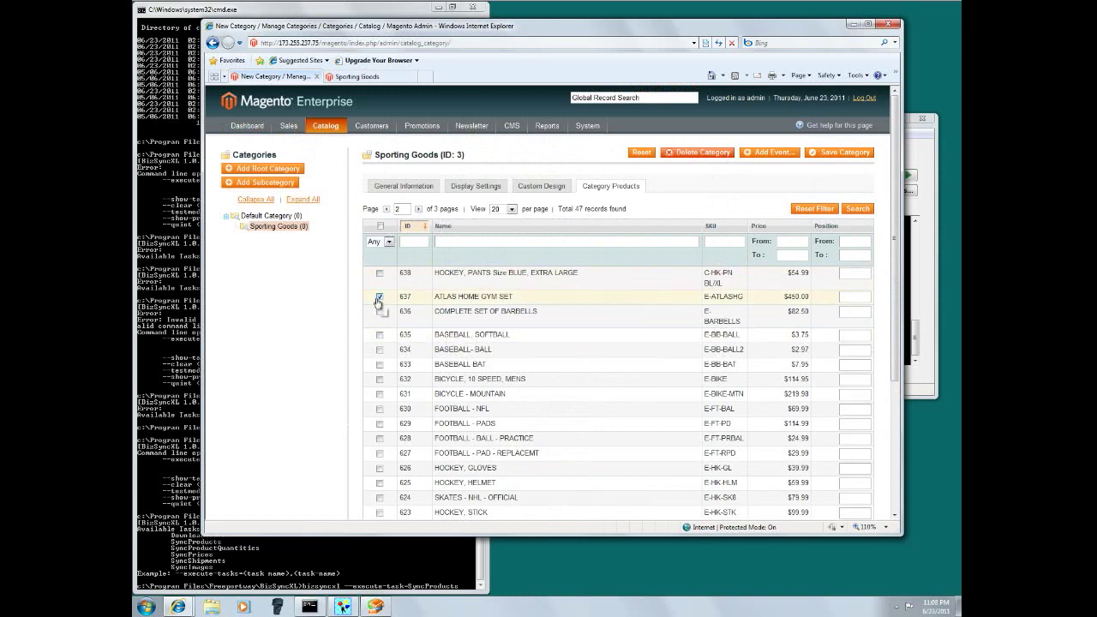
left_click(379, 311)
left_click(379, 335)
left_click(380, 350)
left_click(830, 156)
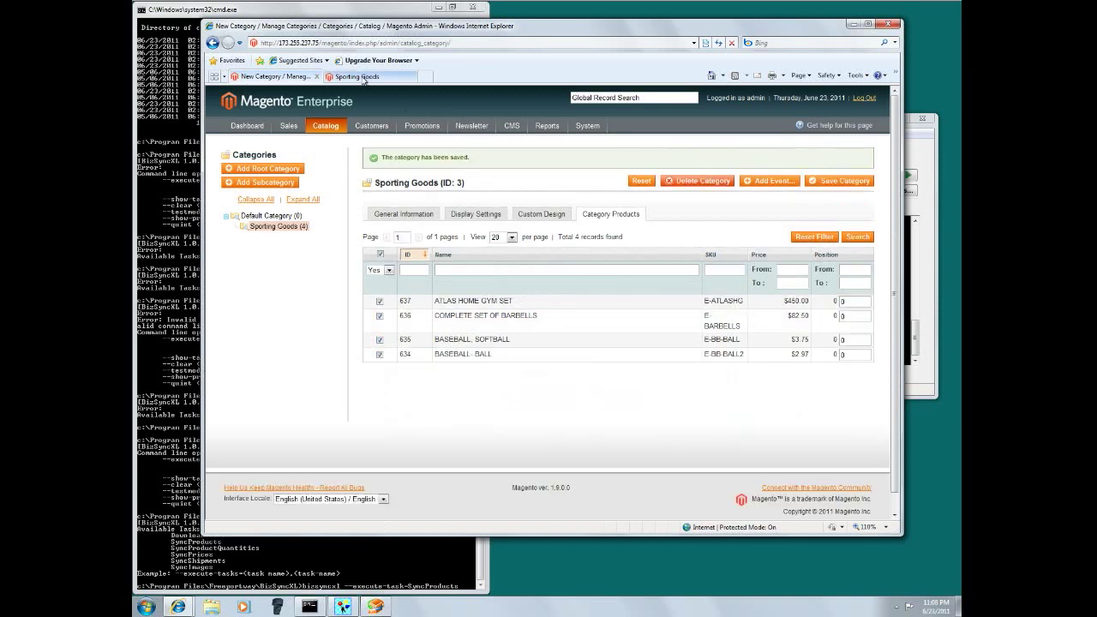
left_click(396, 75)
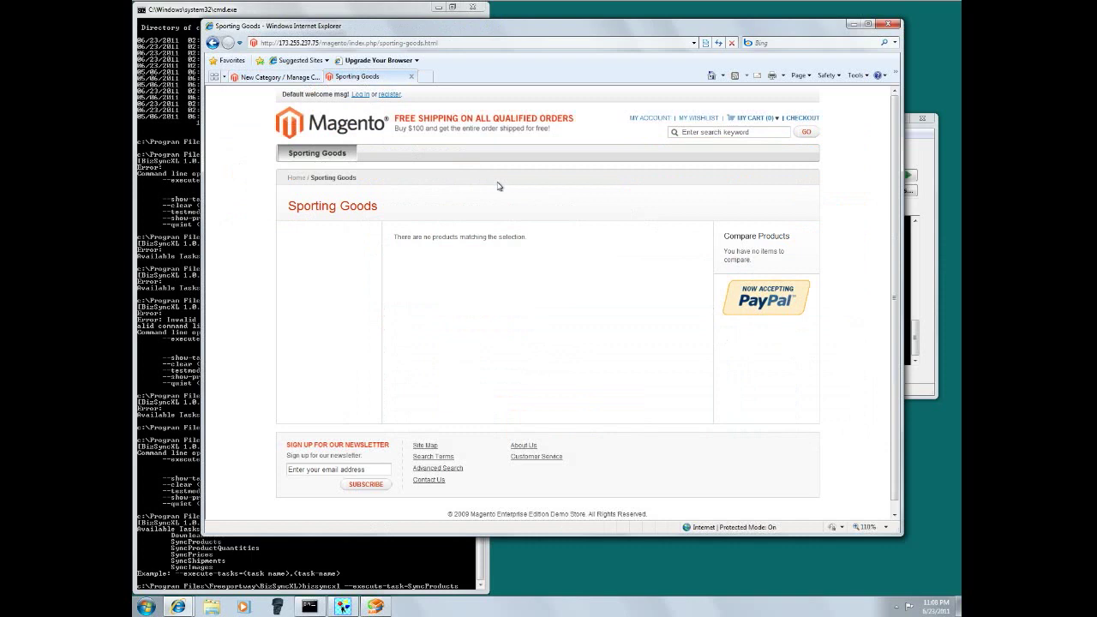
- Reload the storefront Sporting Goods page to confirm the four synced products appear
left_click(324, 163)
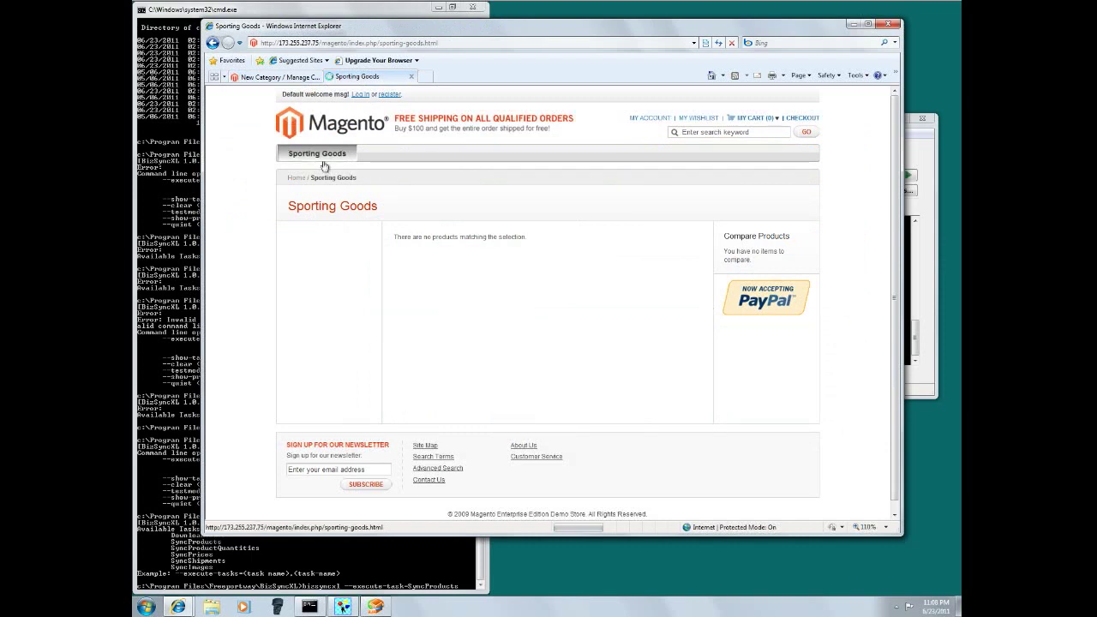
scroll(649, 411, "down", 3)
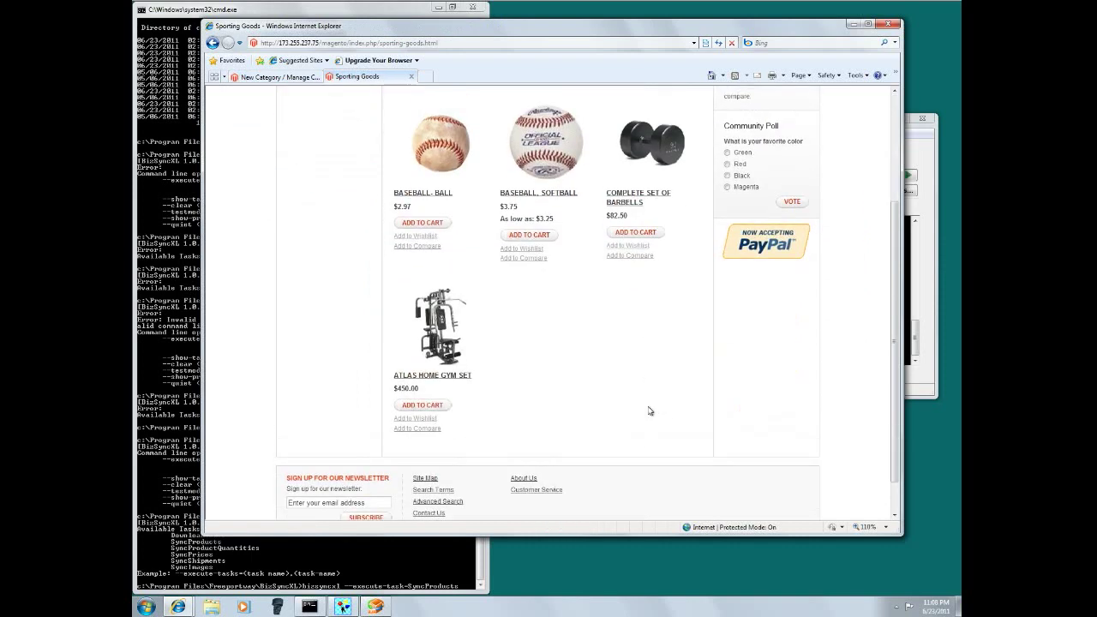
scroll(649, 412, "up", 2)
- Check the BASEBALL, SOFTBALL page's Buy 10 for $3.25 offer, then open BASEBALL- BALL
left_click(567, 341)
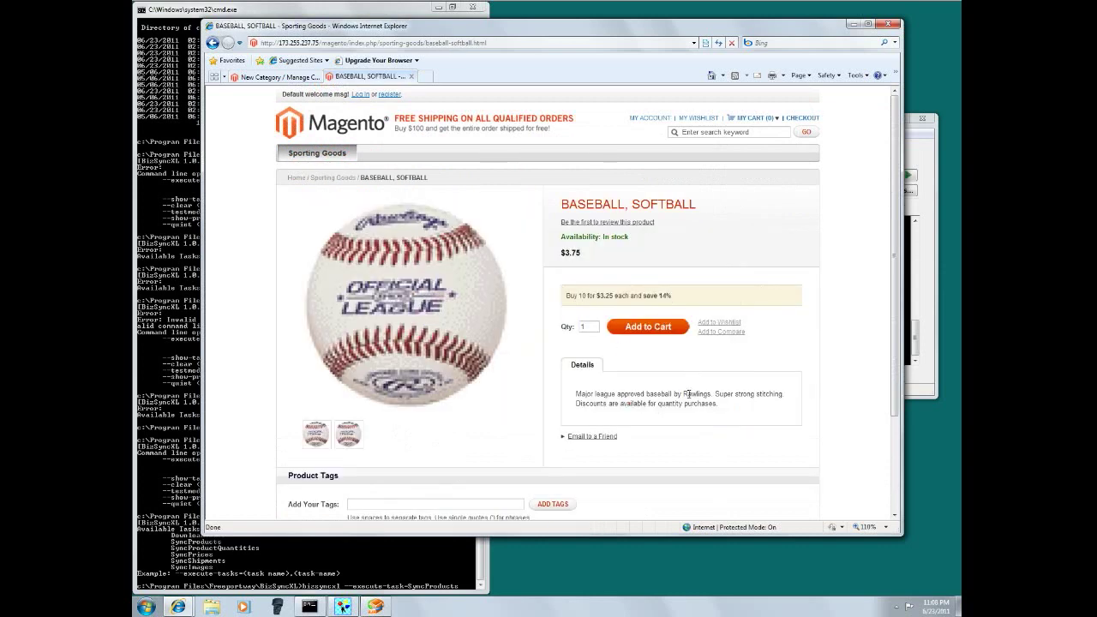
left_click_drag(679, 298, 561, 296)
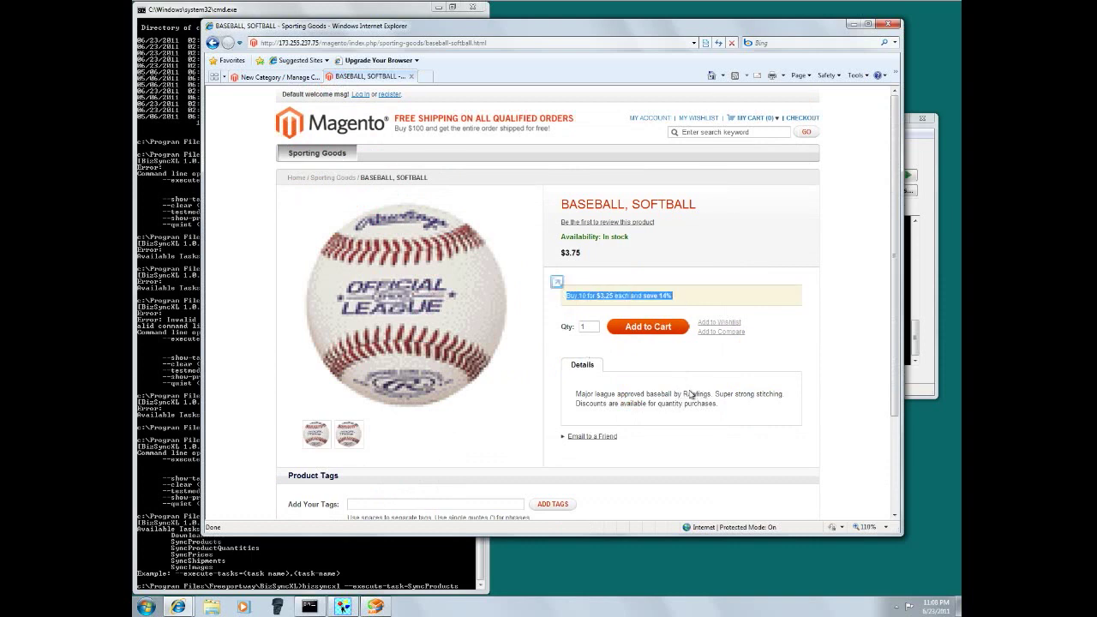
scroll(699, 374, "down", 1)
scroll(691, 371, "up", 1)
scroll(399, 477, "down", 2)
scroll(399, 477, "up", 2)
left_click(315, 153)
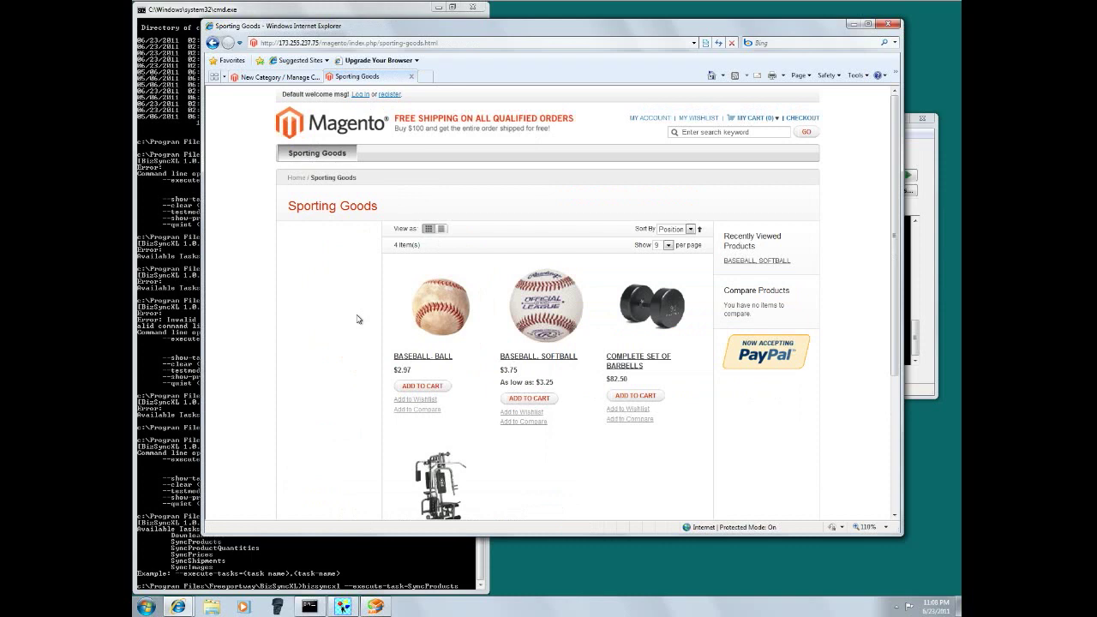
left_click(433, 361)
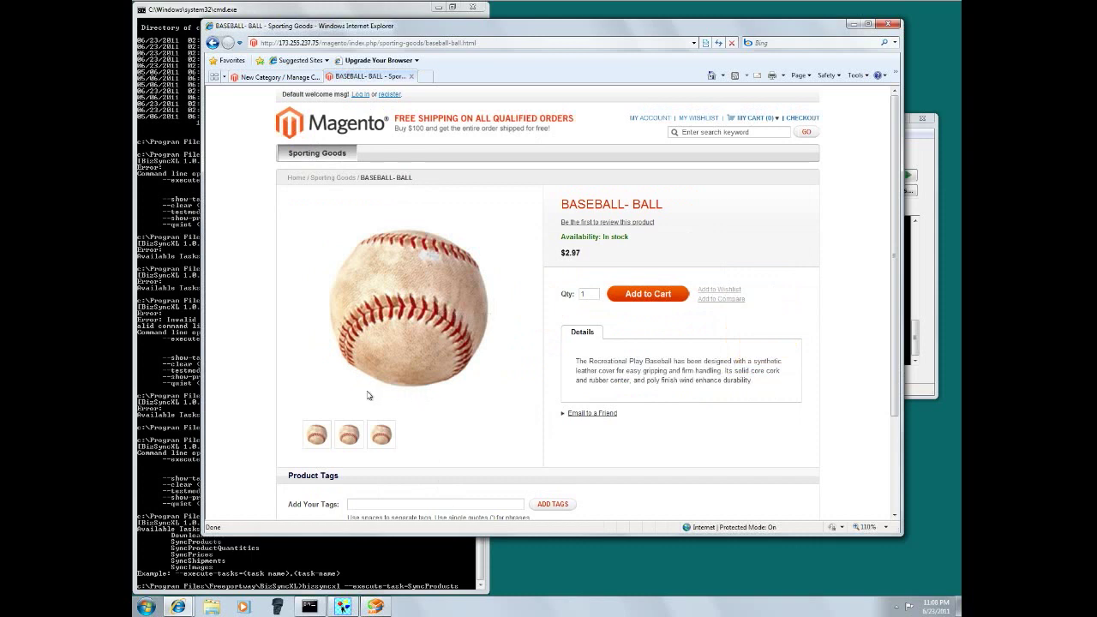
left_click(927, 306)
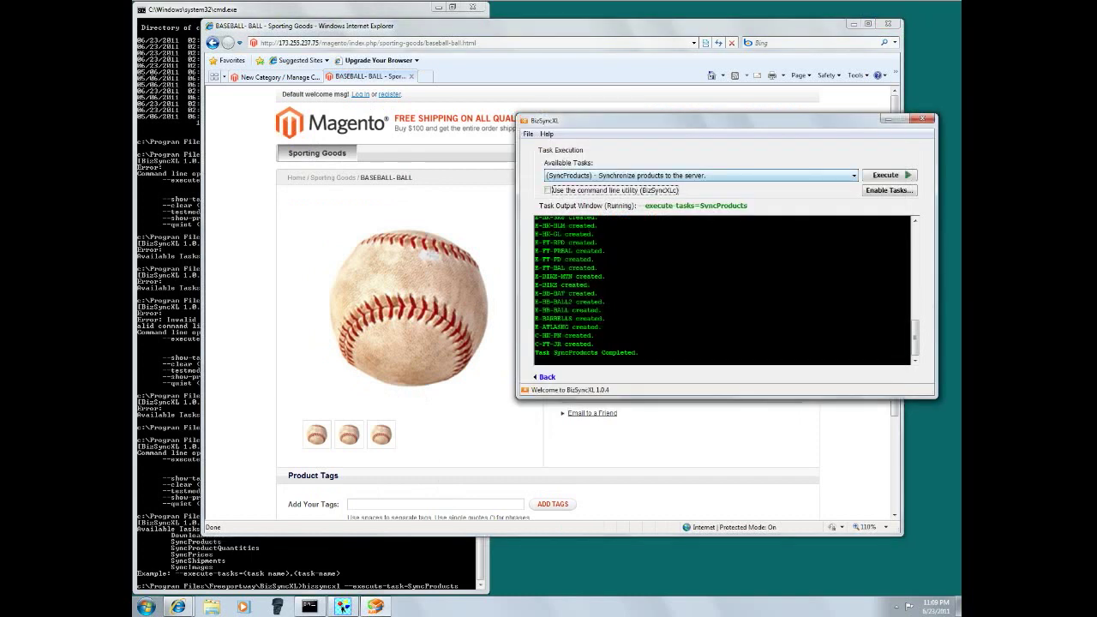
left_click(545, 379)
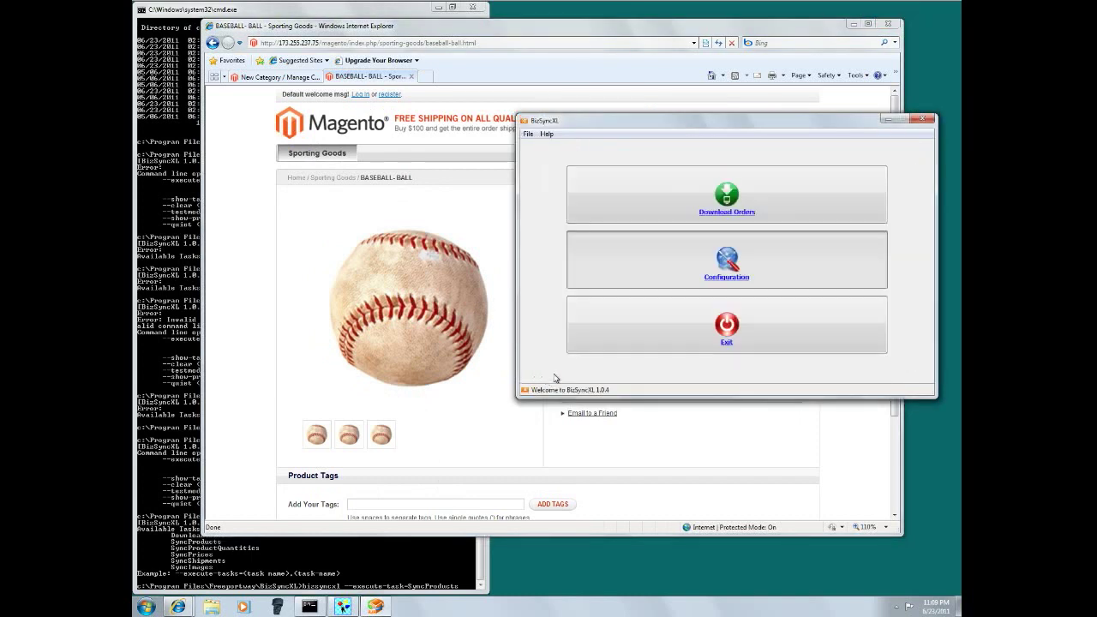
left_click(699, 249)
left_click(600, 308)
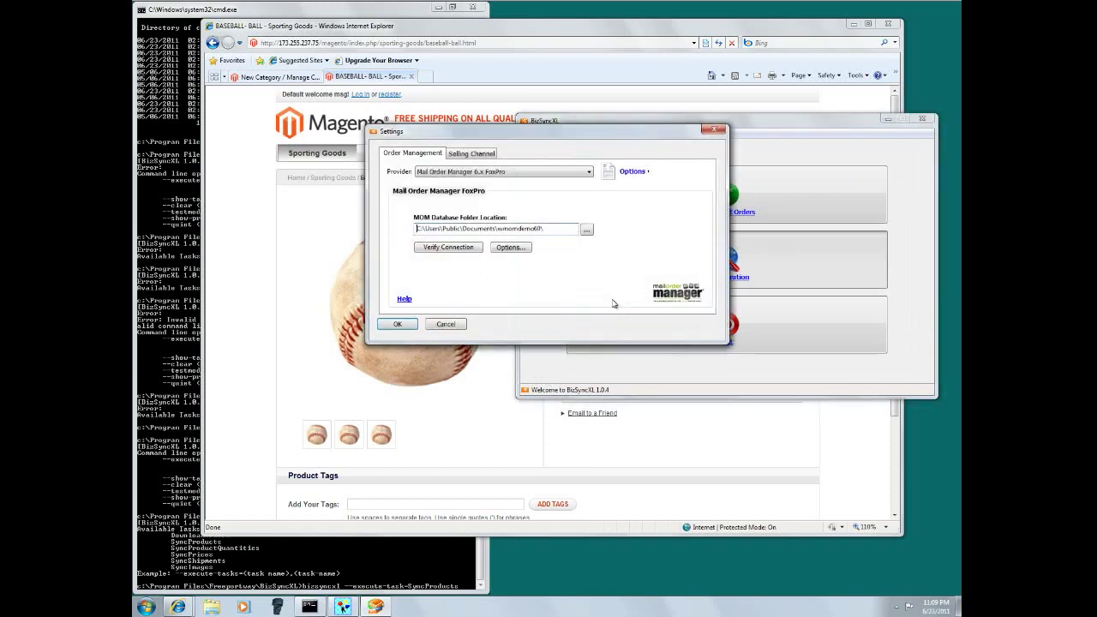
left_click(507, 248)
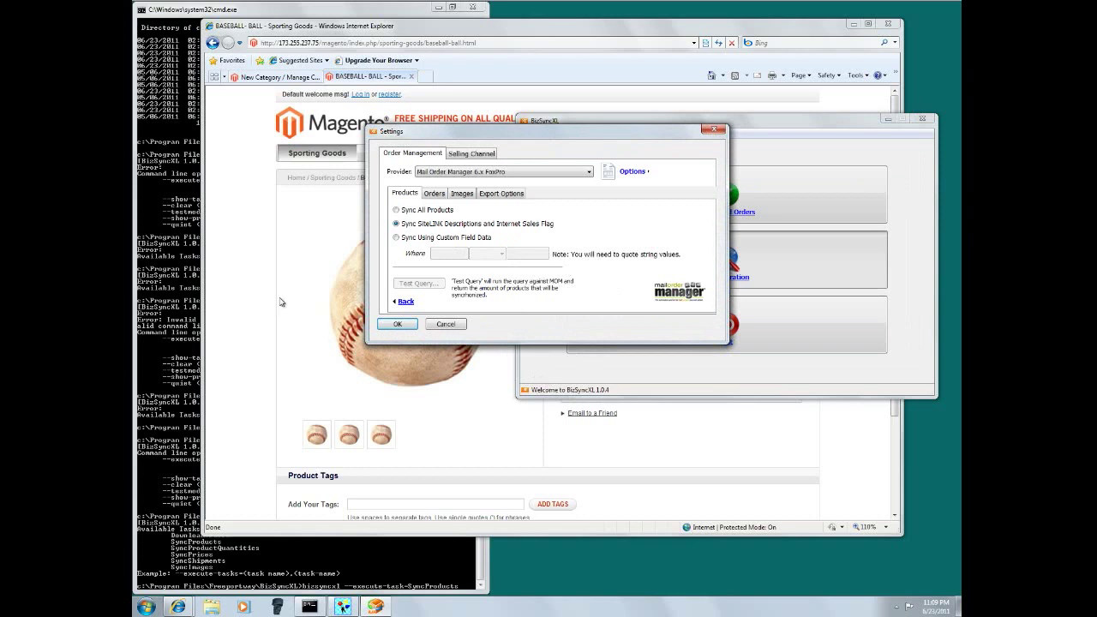
left_click(335, 311)
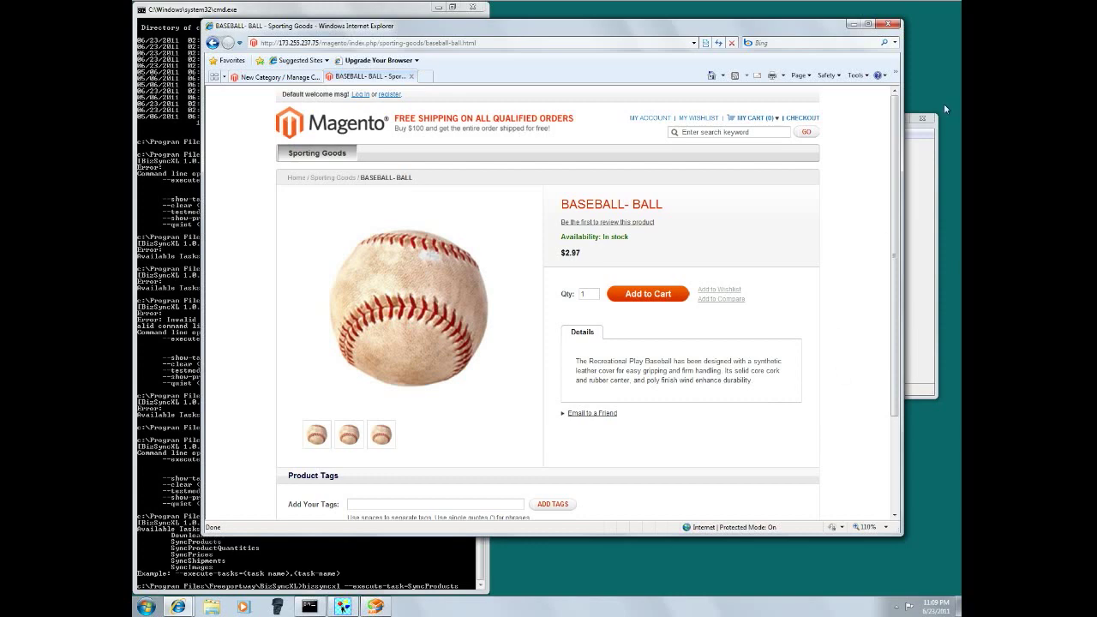
left_click(881, 6)
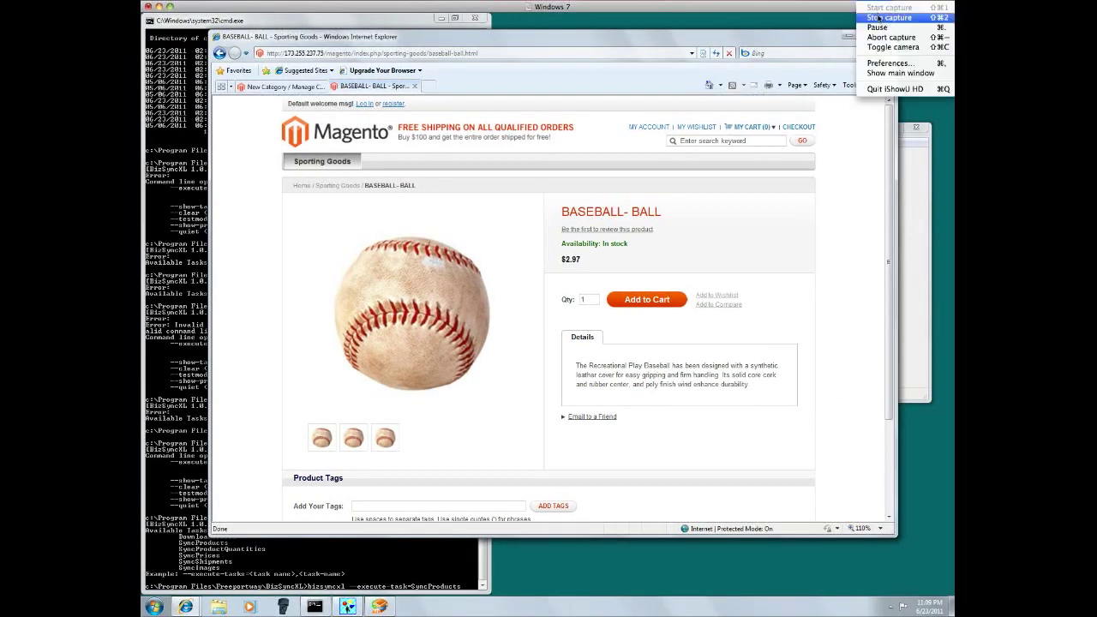